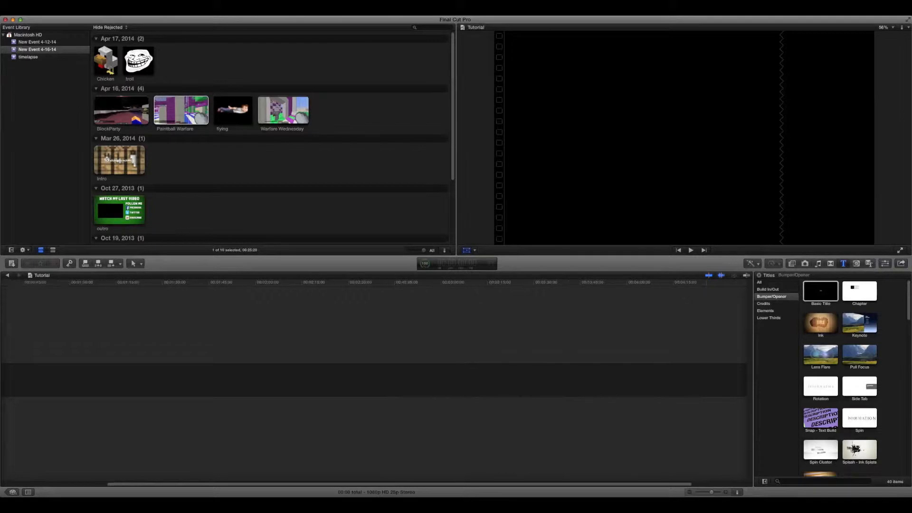
{"action": "scroll", "coordinate": [376, 379], "scroll_direction": "right", "scroll_amount": 5}
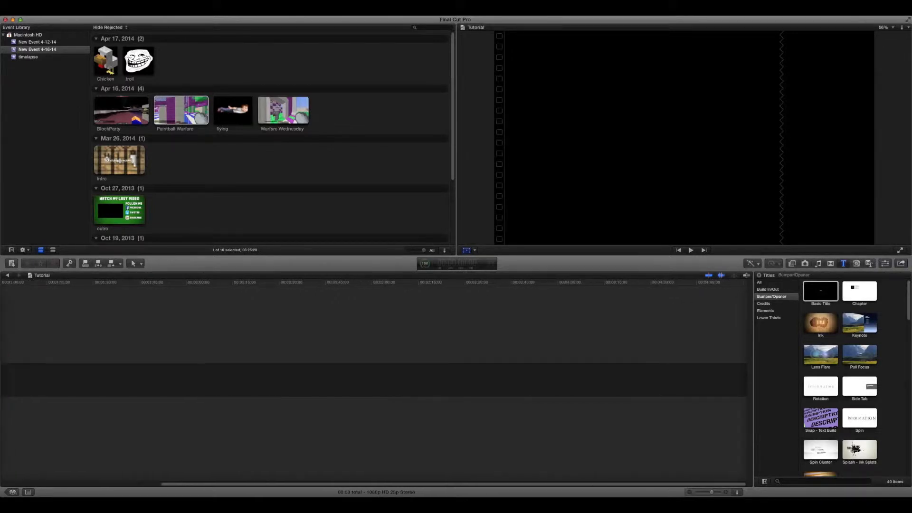
{"action": "scroll", "coordinate": [637, 379], "scroll_direction": "left", "scroll_amount": 5}
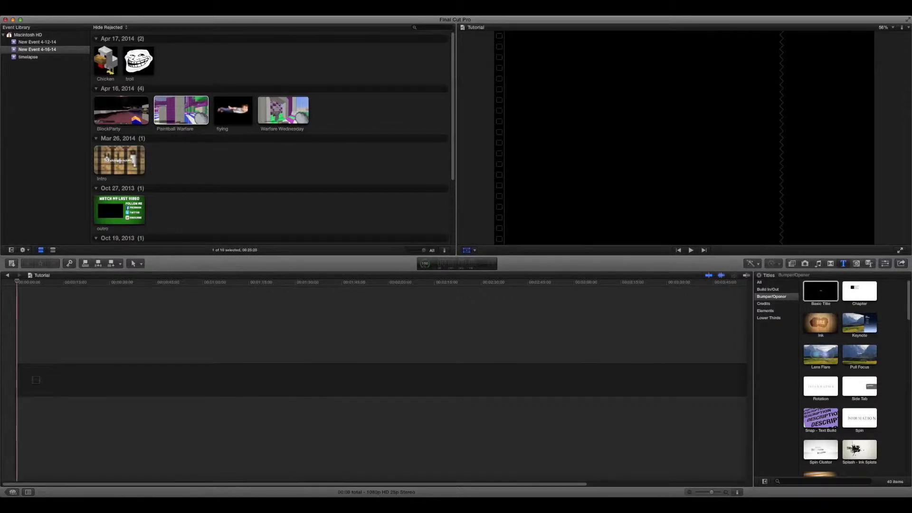
{"action": "scroll", "coordinate": [376, 380], "scroll_direction": "right", "scroll_amount": 5}
{"action": "scroll", "coordinate": [375, 380], "scroll_direction": "left", "scroll_amount": 5}
{"action": "scroll", "coordinate": [375, 380], "scroll_direction": "right", "scroll_amount": 5}
{"action": "scroll", "coordinate": [375, 380], "scroll_direction": "left", "scroll_amount": 5}
{"action": "scroll", "coordinate": [375, 380], "scroll_direction": "right", "scroll_amount": 5}
{"action": "scroll", "coordinate": [375, 380], "scroll_direction": "left", "scroll_amount": 5}
{"action": "left_click", "coordinate": [295, 209]}
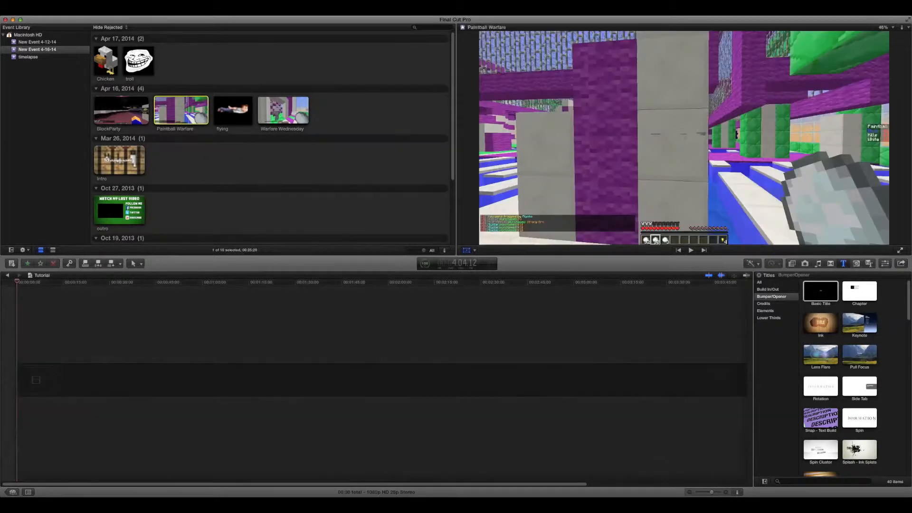
{"action": "left_click", "coordinate": [295, 209]}
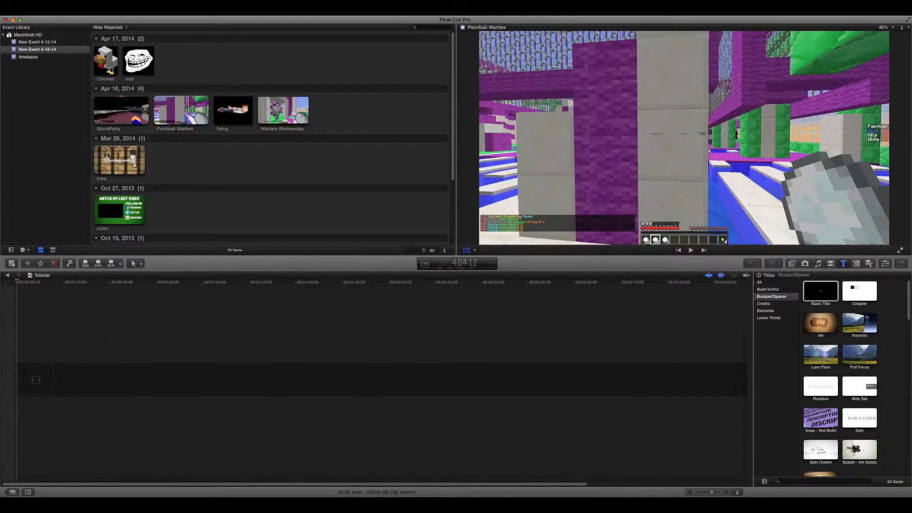
{"action": "scroll", "coordinate": [270, 138], "scroll_direction": "down", "scroll_amount": 5}
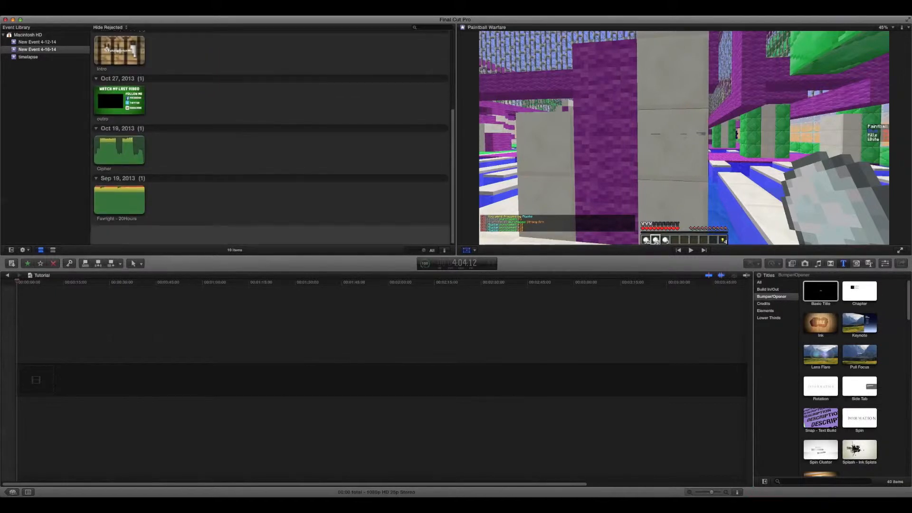
{"action": "scroll", "coordinate": [270, 138], "scroll_direction": "up", "scroll_amount": 3}
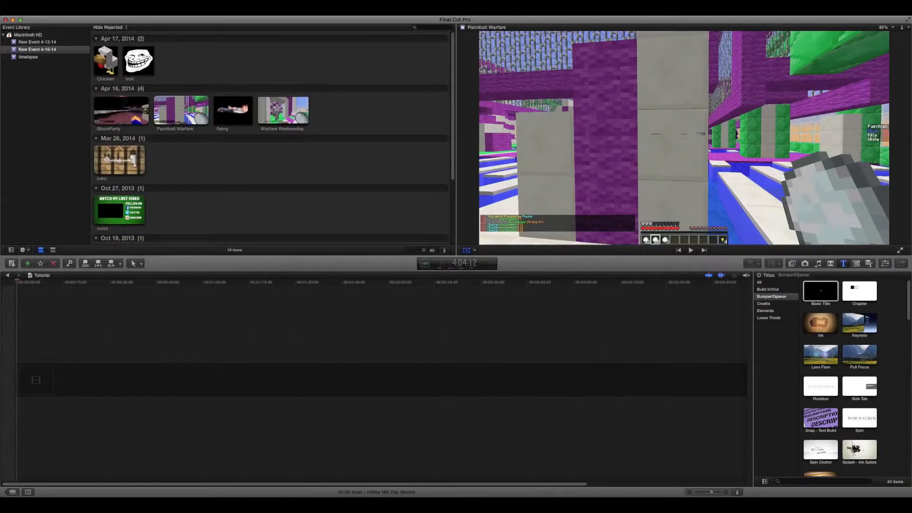
{"action": "scroll", "coordinate": [270, 138], "scroll_direction": "down", "scroll_amount": 5}
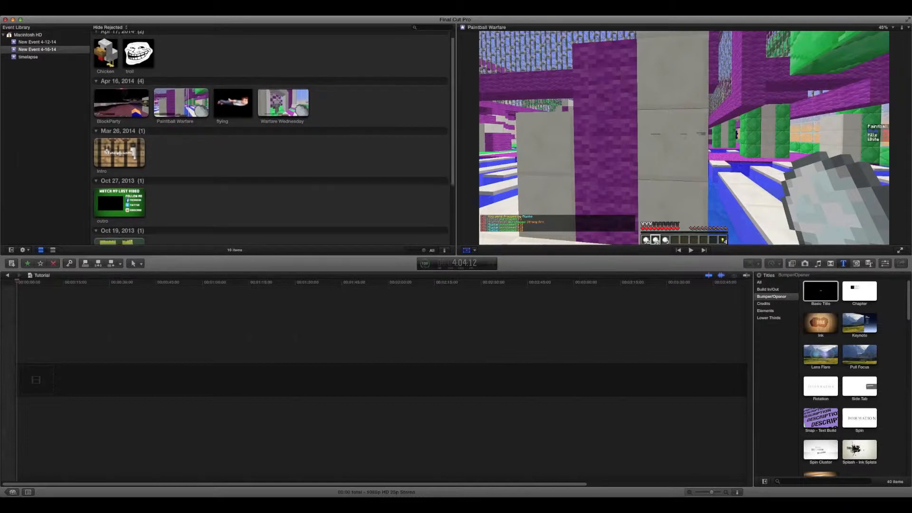
{"action": "scroll", "coordinate": [271, 138], "scroll_direction": "up", "scroll_amount": 5}
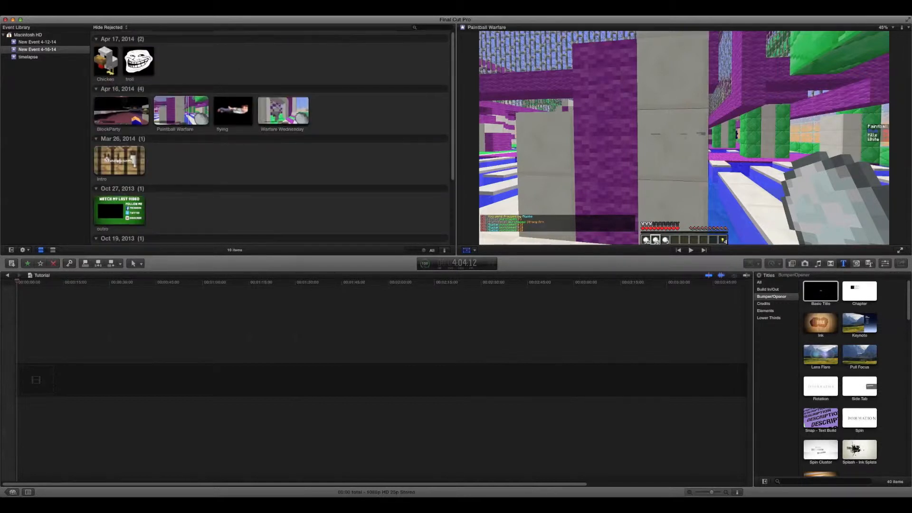
{"action": "scroll", "coordinate": [270, 137], "scroll_direction": "up", "scroll_amount": 3}
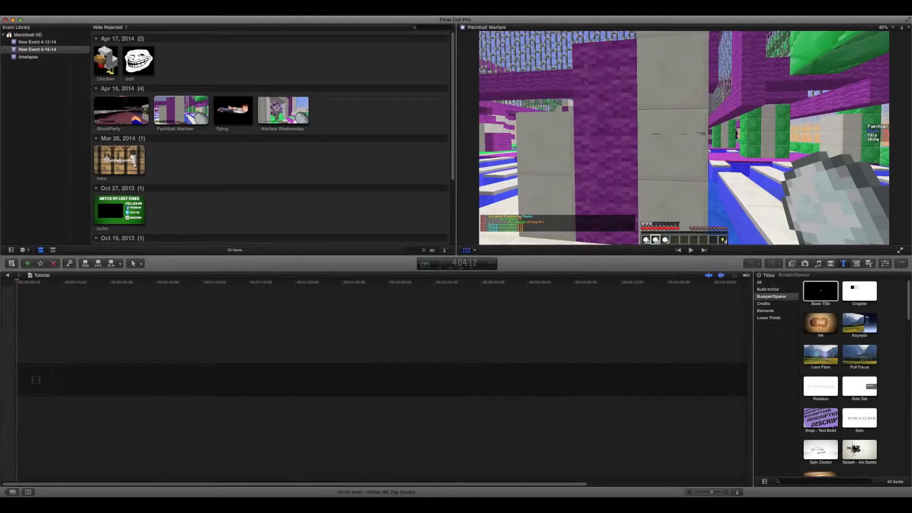
Add the Paintball Warfare clip to the Tutorial timeline, setting the project's video format to 1080p HD.
{"action": "left_click", "coordinate": [188, 110]}
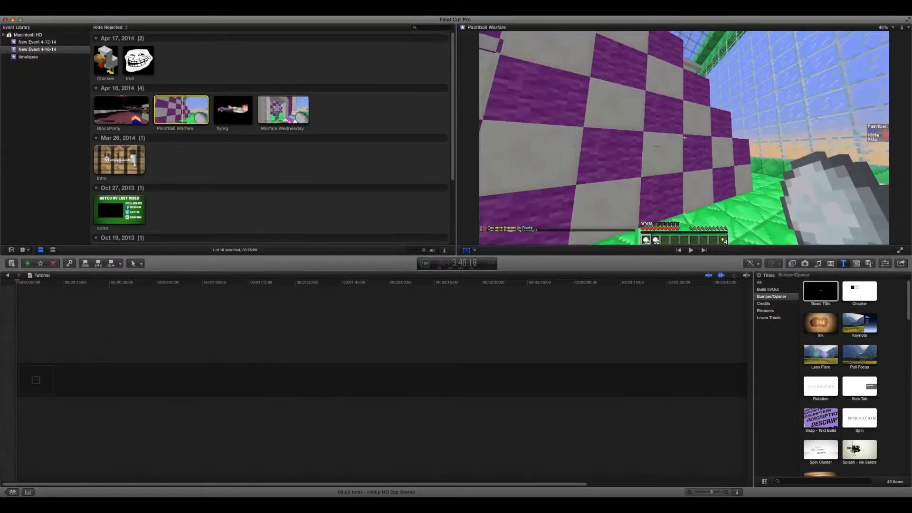
{"action": "key", "text": "e"}
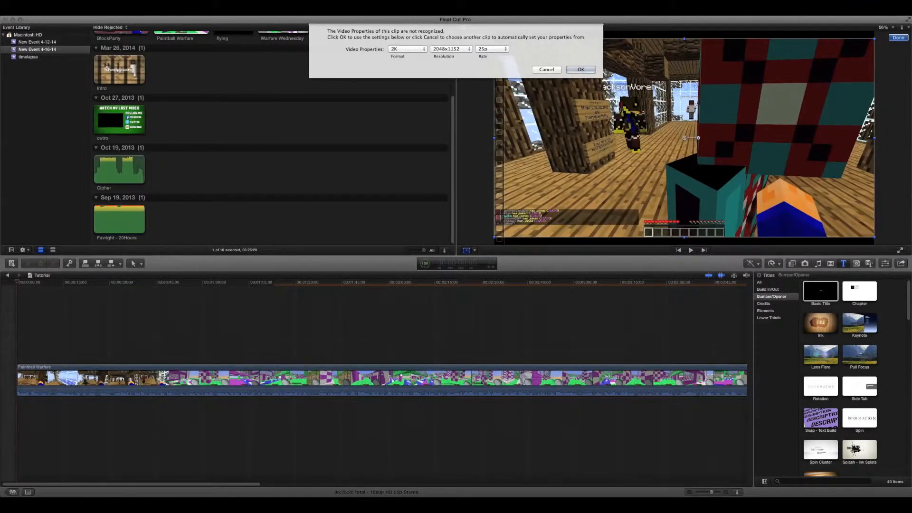
{"action": "left_click", "coordinate": [405, 49]}
{"action": "left_click", "coordinate": [402, 18]}
{"action": "key", "text": "Return"}
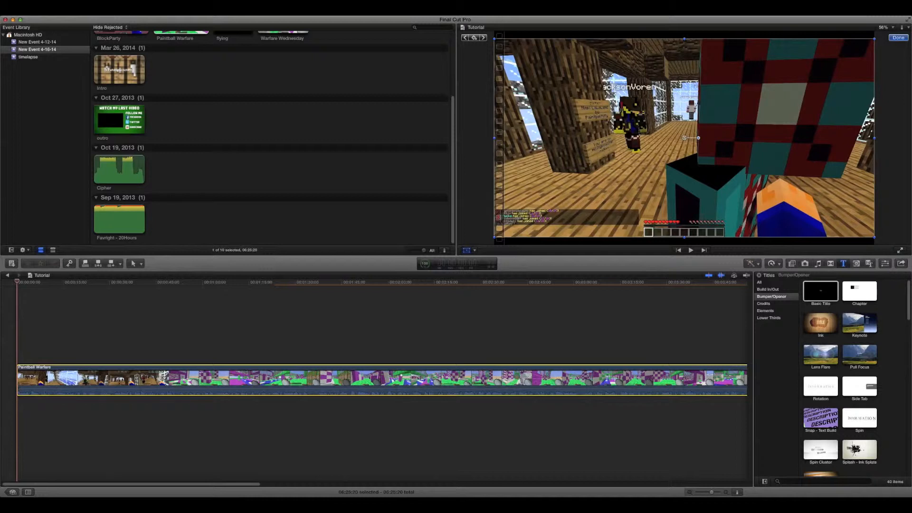
Insert the Intro clip at the start of the timeline, before the Paintball Warfare clip.
{"action": "scroll", "coordinate": [375, 380], "scroll_direction": "right", "scroll_amount": 15}
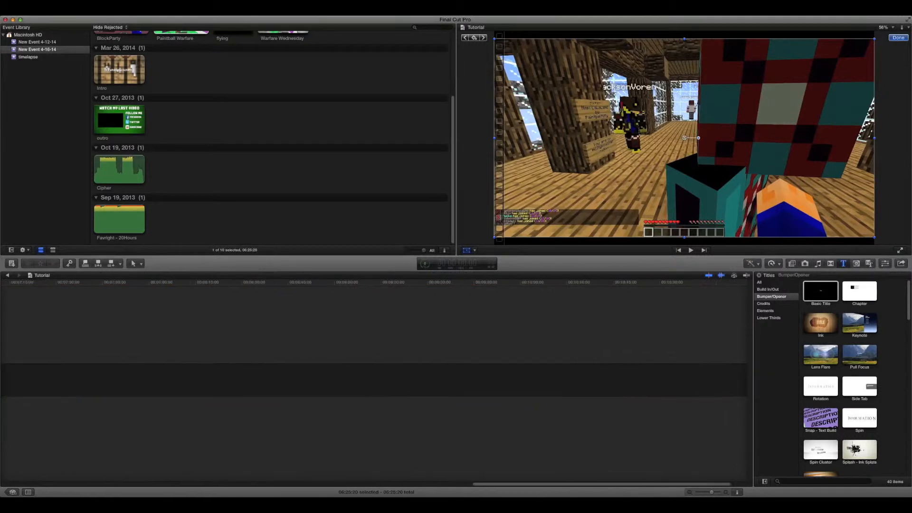
{"action": "scroll", "coordinate": [375, 380], "scroll_direction": "left", "scroll_amount": 15}
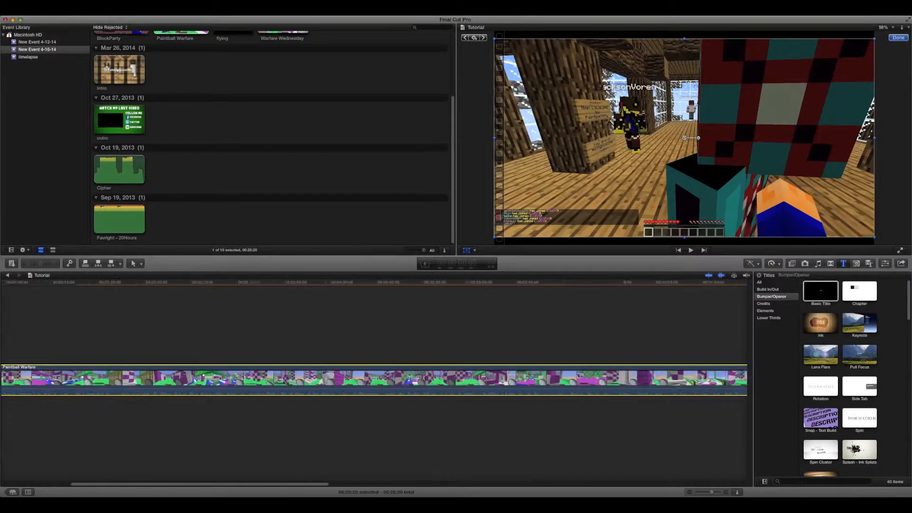
{"action": "scroll", "coordinate": [269, 138], "scroll_direction": "up", "scroll_amount": 5}
{"action": "left_click", "coordinate": [119, 160]}
{"action": "left_click", "coordinate": [137, 160]}
{"action": "mouse_move", "coordinate": [110, 162]}
{"action": "left_mouse_down"}
{"action": "mouse_move", "coordinate": [37, 302]}
{"action": "mouse_move", "coordinate": [27, 379]}
{"action": "left_mouse_up"}
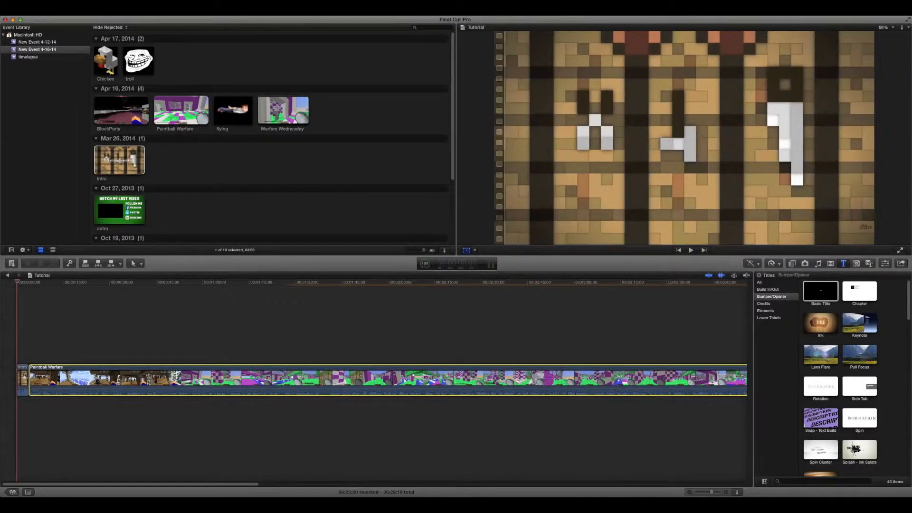
Look through the Bumper/Opener titles and close the Titles browser.
{"action": "left_click", "coordinate": [771, 296]}
{"action": "scroll", "coordinate": [840, 379], "scroll_direction": "down", "scroll_amount": 7}
{"action": "scroll", "coordinate": [841, 380], "scroll_direction": "up", "scroll_amount": 7}
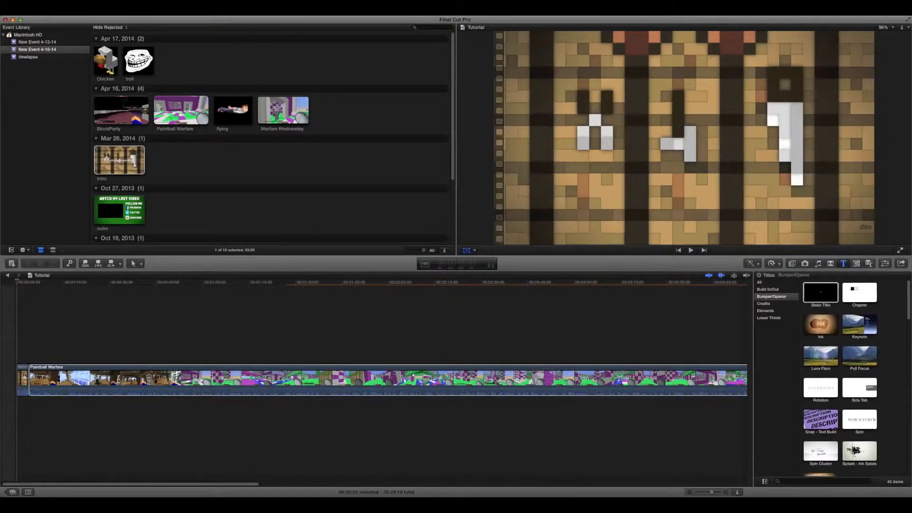
{"action": "scroll", "coordinate": [840, 380], "scroll_direction": "down", "scroll_amount": 7}
{"action": "left_click", "coordinate": [676, 327]}
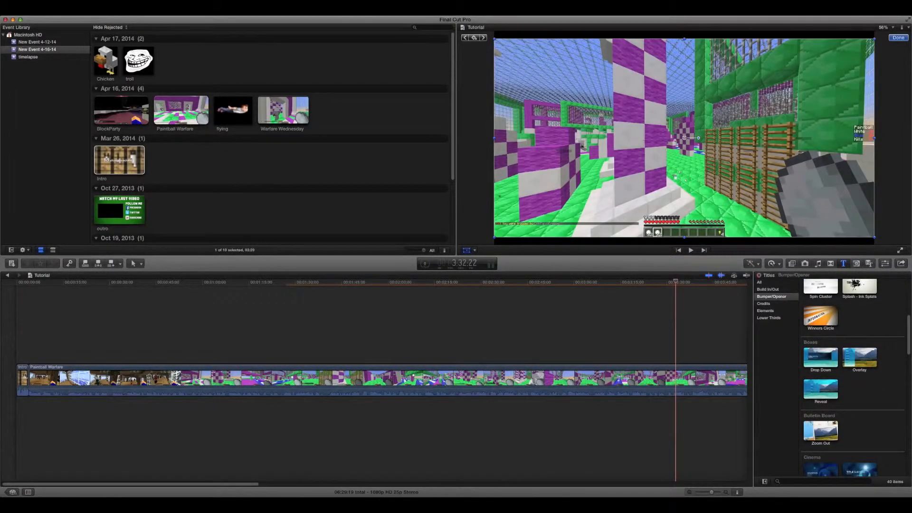
{"action": "left_click", "coordinate": [759, 275]}
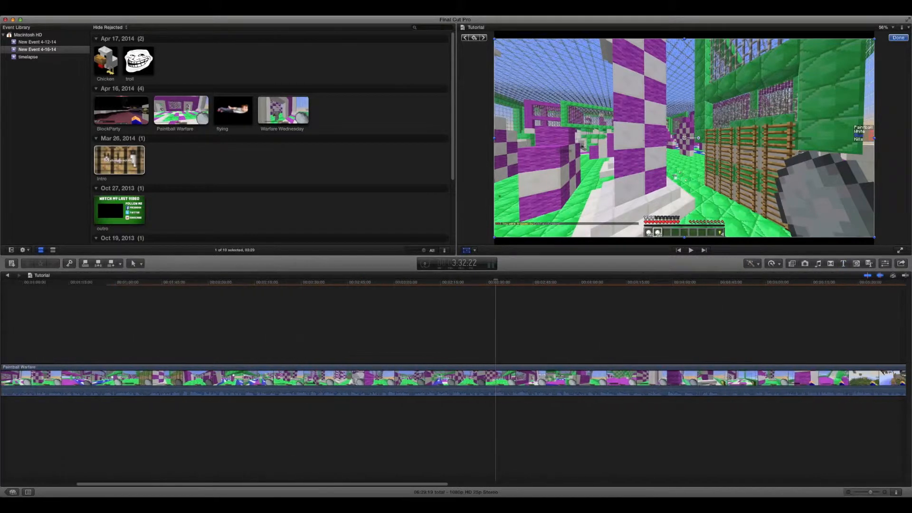
Add the outro clip to the end of the timeline, directly after the Paintball Warfare clip.
{"action": "scroll", "coordinate": [456, 380], "scroll_direction": "right", "scroll_amount": 10}
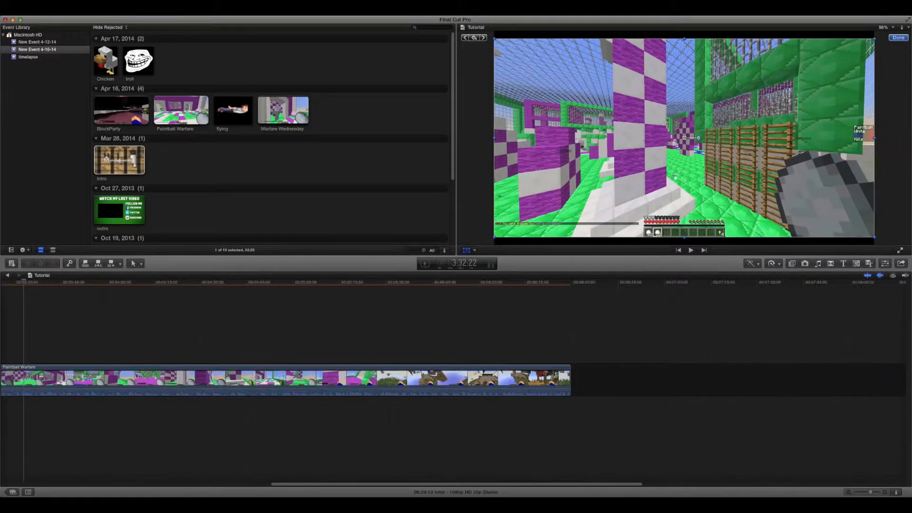
{"action": "left_click", "coordinate": [114, 209]}
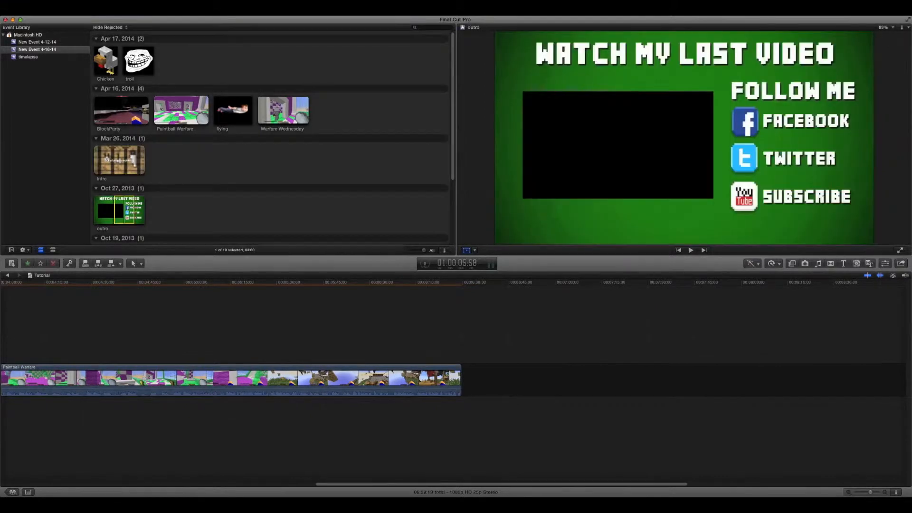
{"action": "mouse_move", "coordinate": [114, 209]}
{"action": "left_mouse_down"}
{"action": "mouse_move", "coordinate": [94, 209]}
{"action": "mouse_move", "coordinate": [496, 377]}
{"action": "mouse_move", "coordinate": [475, 379]}
{"action": "left_mouse_up"}
{"action": "scroll", "coordinate": [475, 380], "scroll_direction": "left", "scroll_amount": 15}
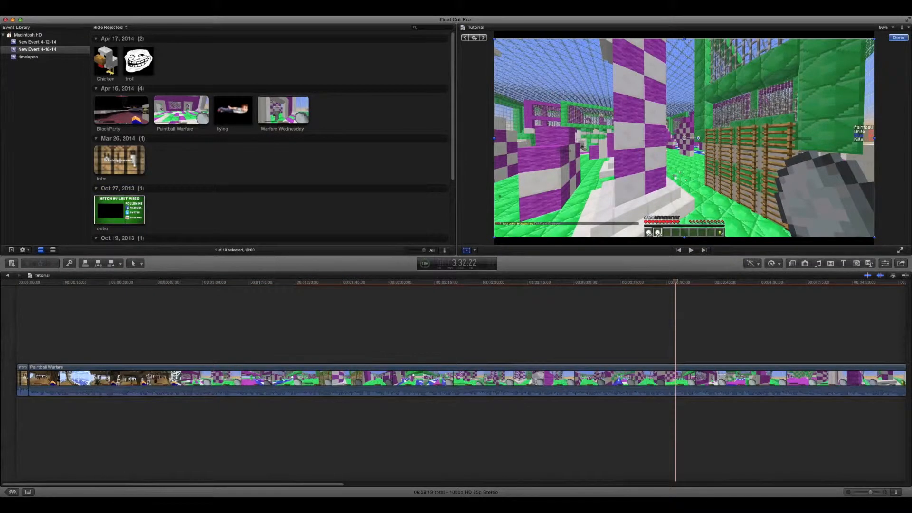
{"action": "scroll", "coordinate": [474, 380], "scroll_direction": "right", "scroll_amount": 12}
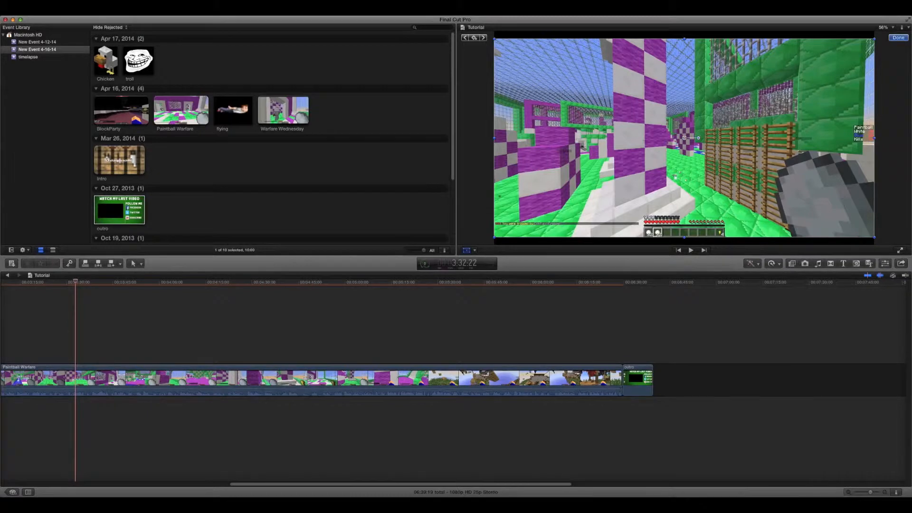
{"action": "scroll", "coordinate": [475, 380], "scroll_direction": "left", "scroll_amount": 12}
Lower the audio level of the Intro clip in the timeline to about -4 dB.
{"action": "mouse_move", "coordinate": [675, 282]}
{"action": "left_mouse_down"}
{"action": "mouse_move", "coordinate": [29, 282]}
{"action": "mouse_move", "coordinate": [81, 282]}
{"action": "left_mouse_up"}
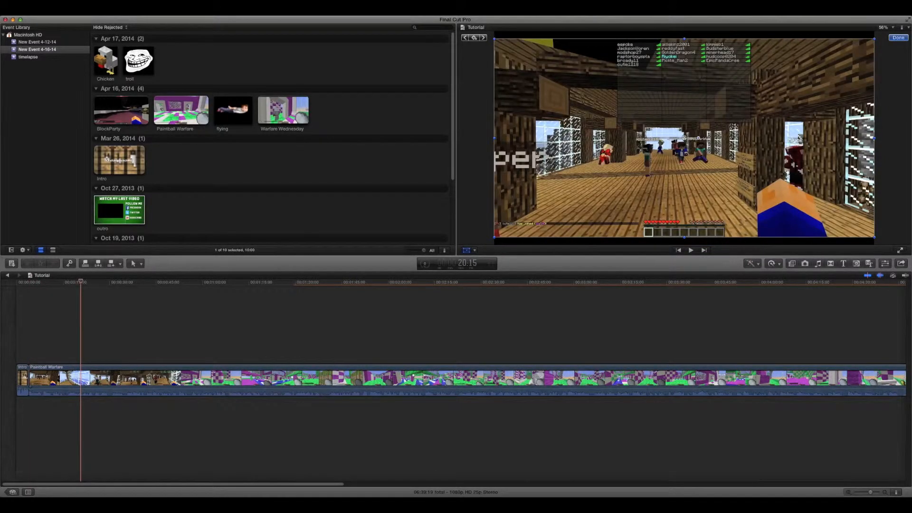
{"action": "left_click_drag", "start_coordinate": [81, 282], "coordinate": [46, 281]}
{"action": "scroll", "coordinate": [47, 333], "scroll_direction": "left", "scroll_amount": 1}
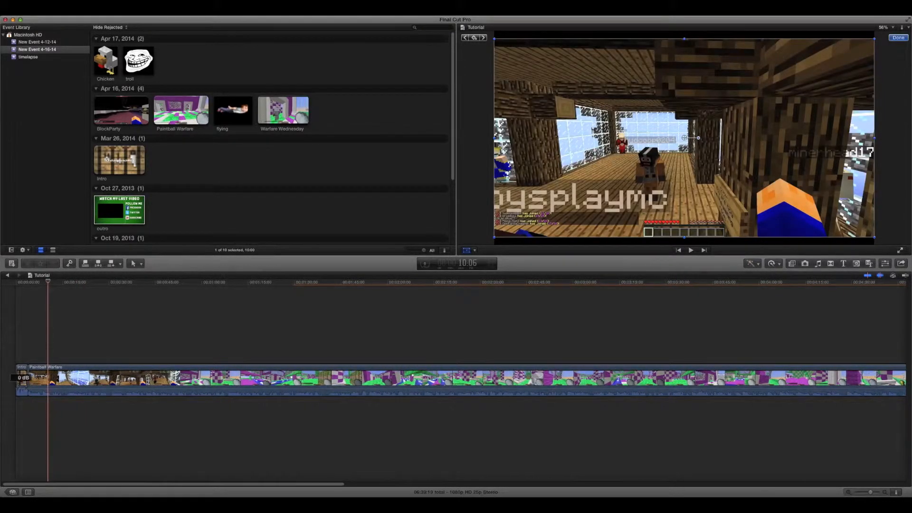
{"action": "left_click_drag", "start_coordinate": [21, 388], "coordinate": [21, 387]}
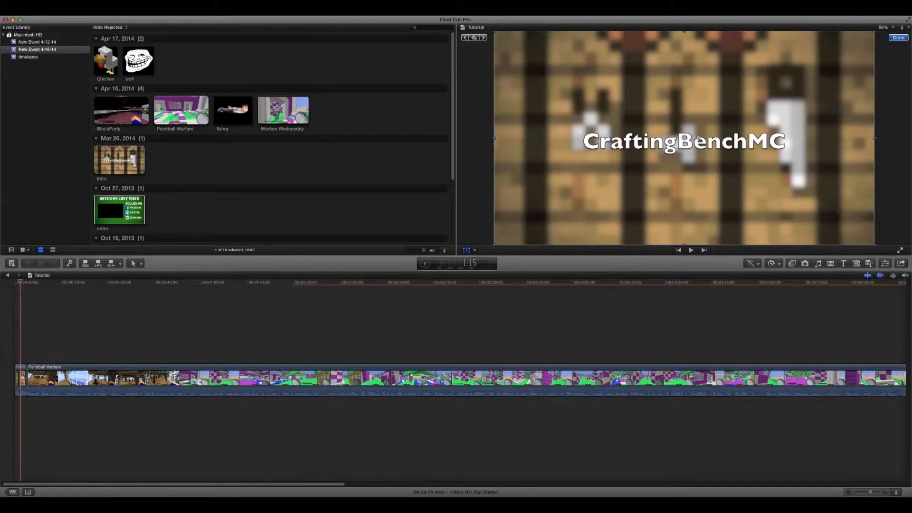
{"action": "left_click", "coordinate": [76, 282]}
{"action": "scroll", "coordinate": [461, 383], "scroll_direction": "right", "scroll_amount": 1}
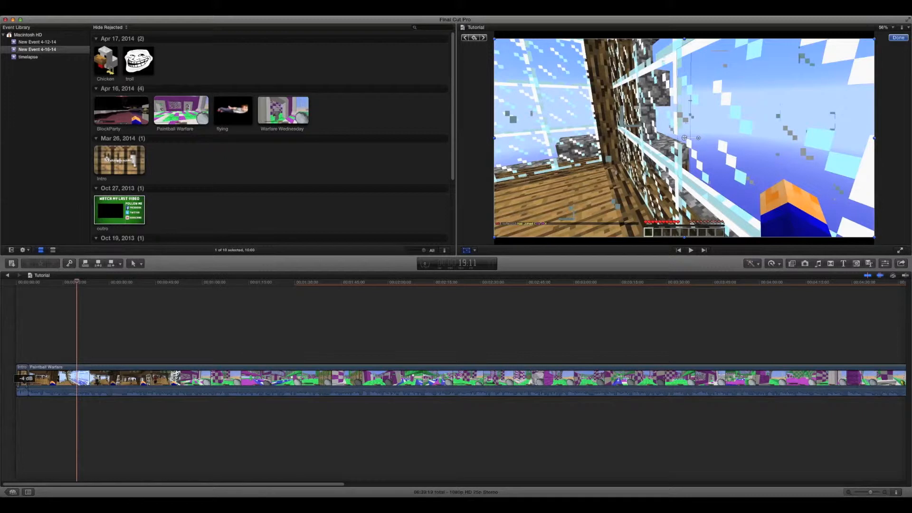
{"action": "left_click", "coordinate": [24, 387]}
Play the timeline from its start to check the Intro clip.
{"action": "left_click", "coordinate": [135, 282]}
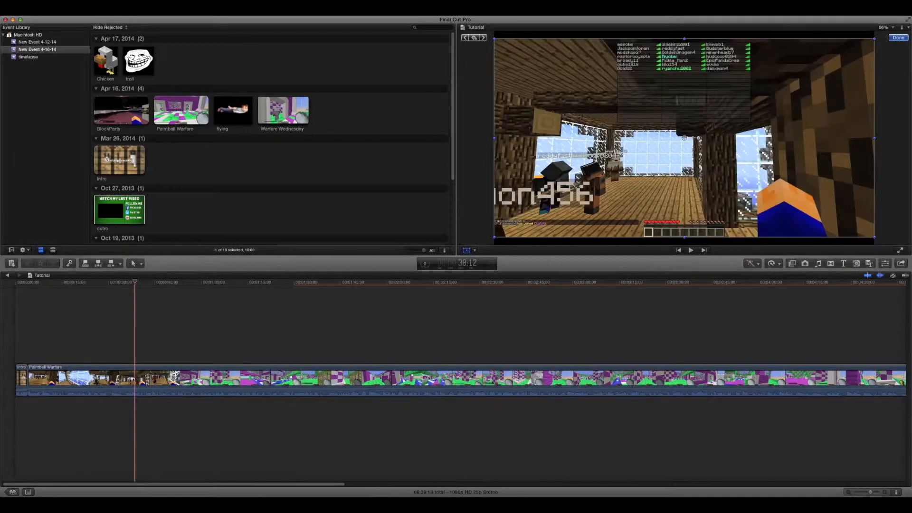
{"action": "left_click_drag", "start_coordinate": [135, 282], "coordinate": [17, 282]}
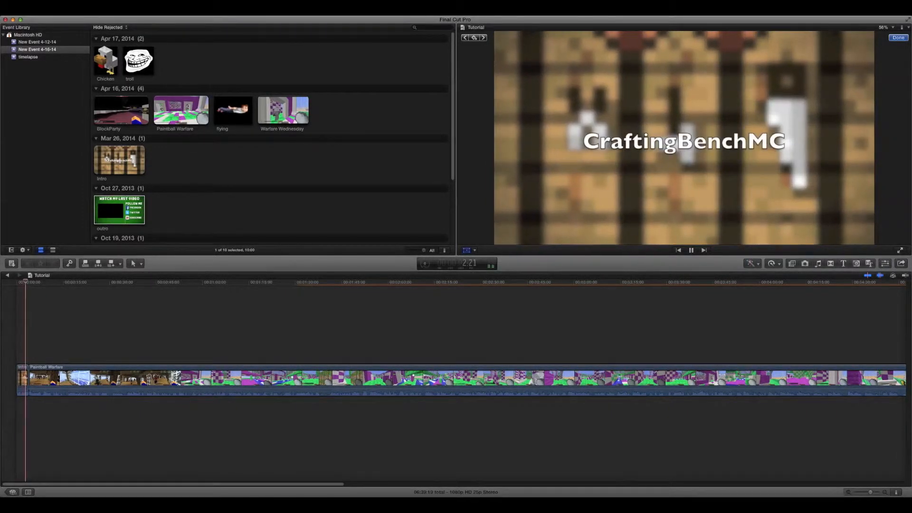
{"action": "key", "text": "space"}
Connect the BlockParty clip above the outro clip, lined up with the outro's start.
{"action": "left_click_drag", "start_coordinate": [32, 282], "coordinate": [809, 282]}
{"action": "scroll", "coordinate": [455, 380], "scroll_direction": "right", "scroll_amount": 15}
{"action": "scroll", "coordinate": [324, 380], "scroll_direction": "right", "scroll_amount": 5}
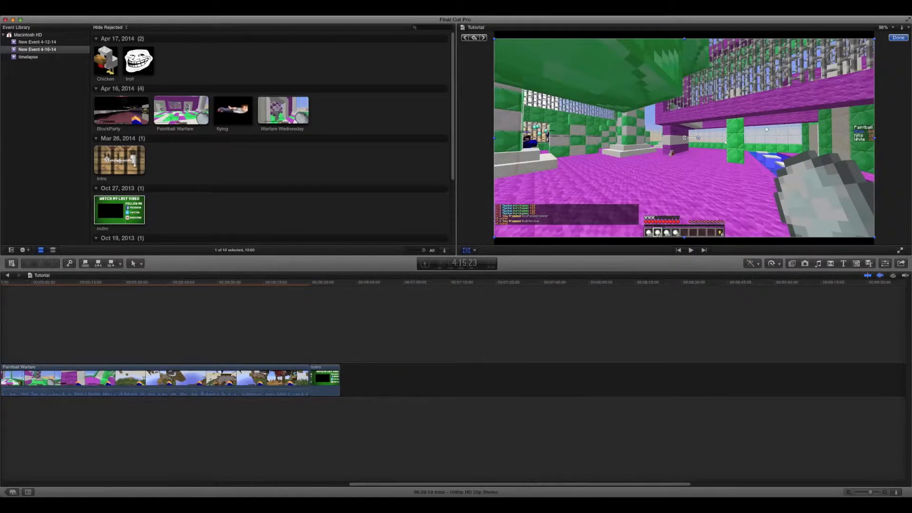
{"action": "left_click", "coordinate": [324, 380]}
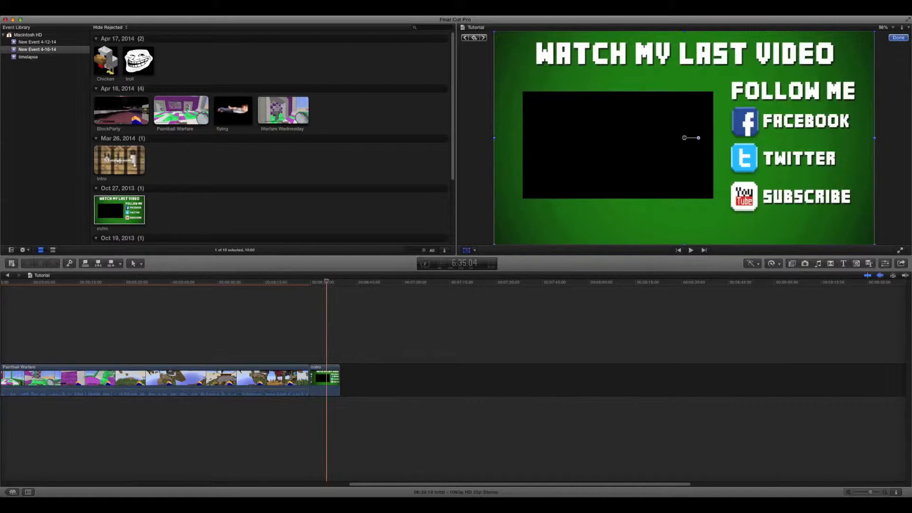
{"action": "left_click", "coordinate": [285, 204]}
{"action": "left_click", "coordinate": [126, 110]}
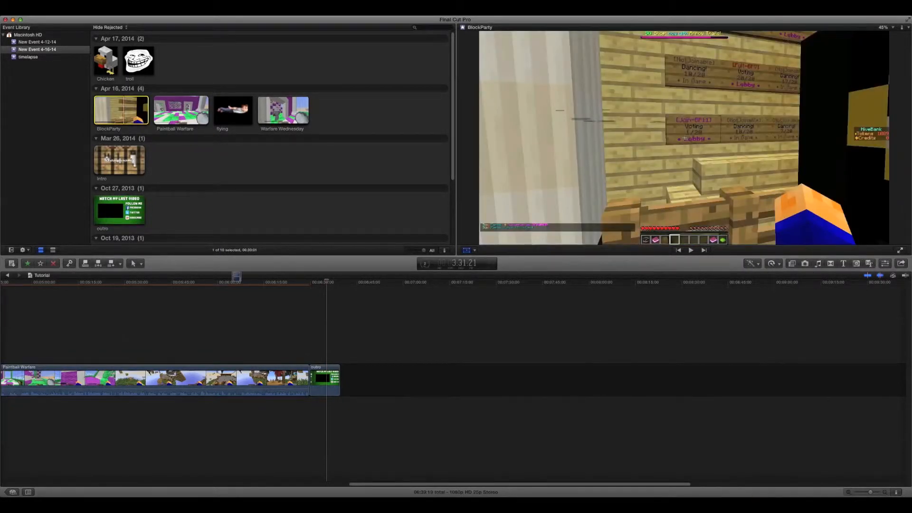
{"action": "key", "text": "q"}
{"action": "left_click_drag", "start_coordinate": [257, 290], "coordinate": [313, 344]}
Scale down the BlockParty picture and position it over the black frame in the outro image.
{"action": "left_click_drag", "start_coordinate": [494, 237], "coordinate": [583, 191]}
{"action": "left_click_drag", "start_coordinate": [684, 138], "coordinate": [614, 144]}
{"action": "left_click", "coordinate": [614, 217]}
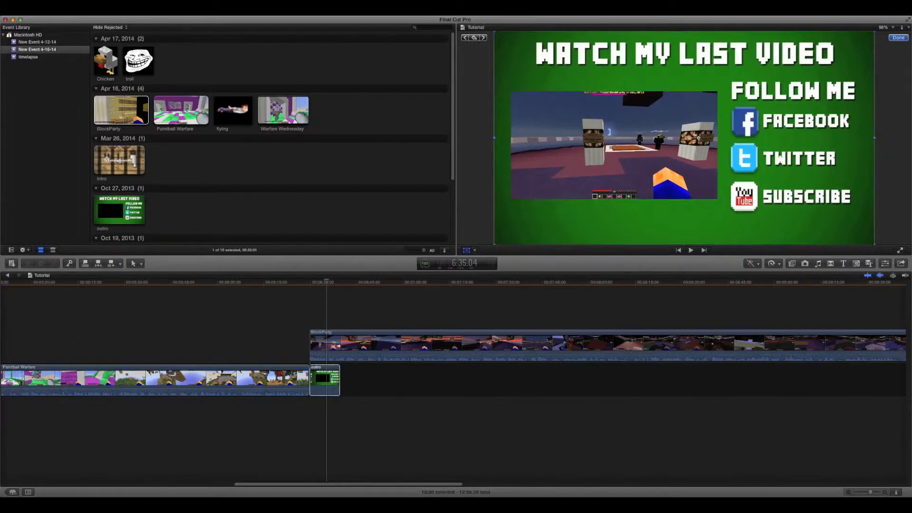
{"action": "left_click", "coordinate": [547, 427]}
{"action": "left_click", "coordinate": [678, 427]}
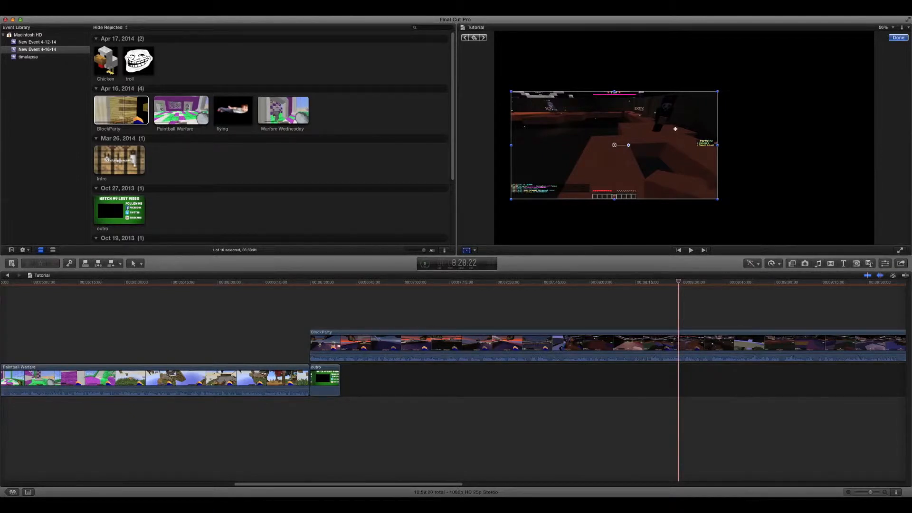
Extend the end of the outro clip to about 15 seconds and split the BlockParty clip above it at that point using the Blade tool.
{"action": "left_click_drag", "start_coordinate": [340, 380], "coordinate": [357, 379]}
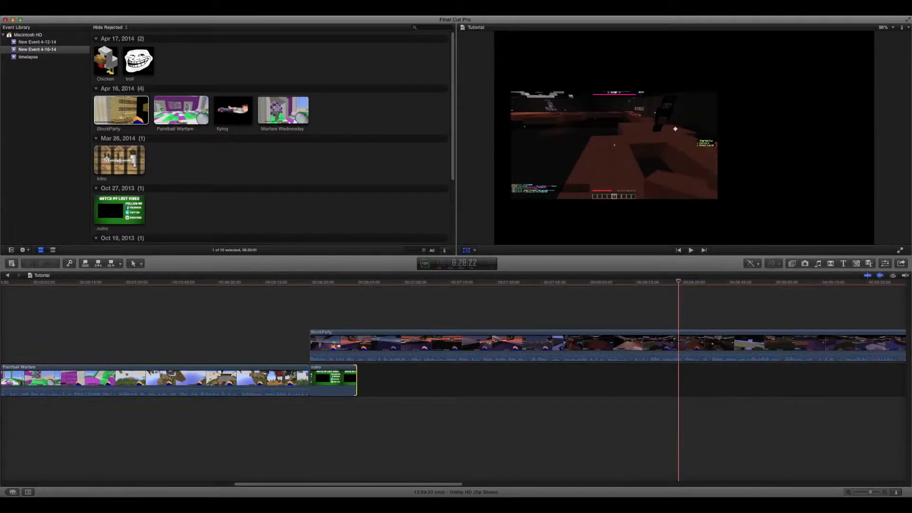
{"action": "left_click", "coordinate": [135, 263]}
{"action": "left_click", "coordinate": [148, 317]}
{"action": "left_click", "coordinate": [357, 344]}
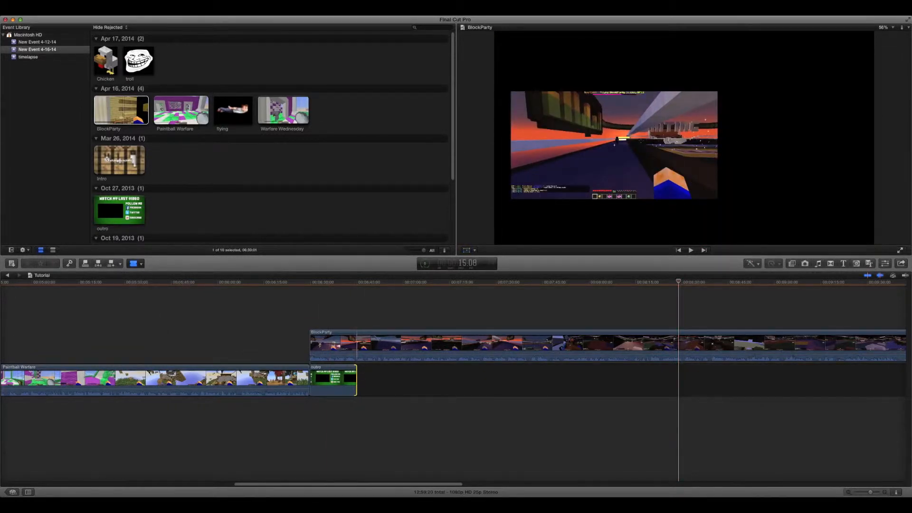
Split the BlockParty clip at the outro's end with the Blade tool and delete the part extending beyond the outro.
{"action": "left_click", "coordinate": [356, 344]}
{"action": "left_click", "coordinate": [135, 264]}
{"action": "left_click", "coordinate": [148, 275]}
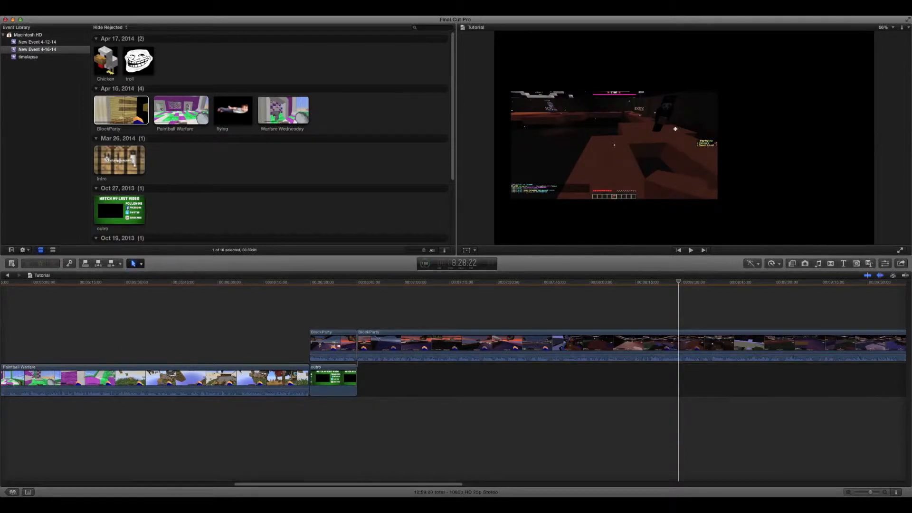
{"action": "left_click", "coordinate": [427, 344]}
{"action": "key", "text": "Delete"}
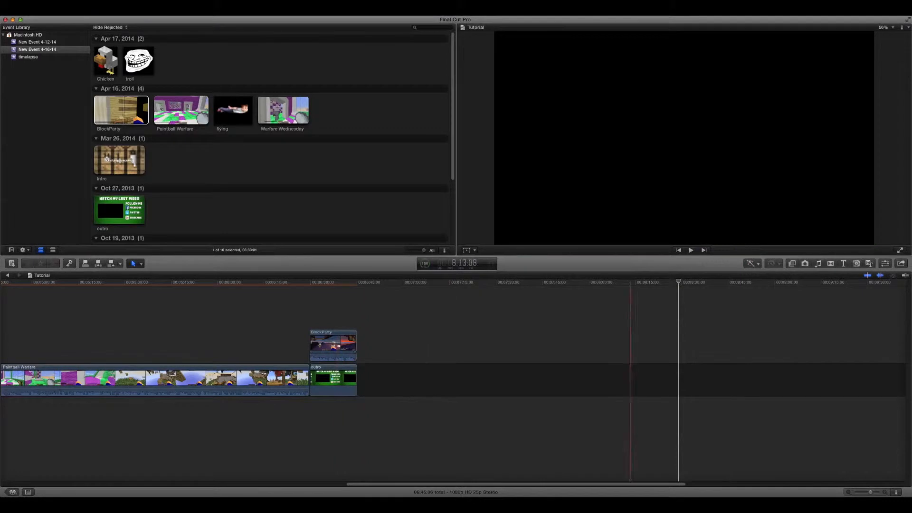
Play part of the outro section to check the BlockParty picture over the outro image.
{"action": "left_click_drag", "start_coordinate": [678, 281], "coordinate": [313, 282]}
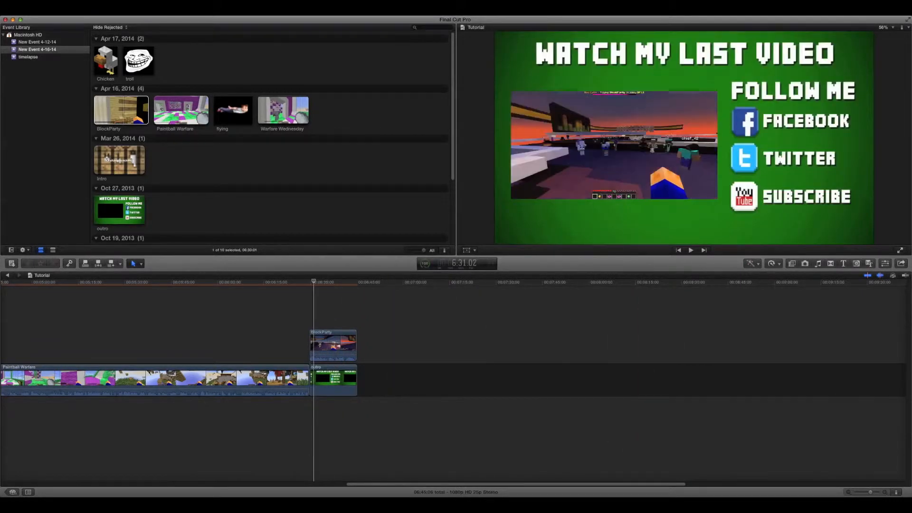
{"action": "left_click", "coordinate": [357, 281]}
{"action": "left_click", "coordinate": [328, 281]}
{"action": "key", "text": "space"}
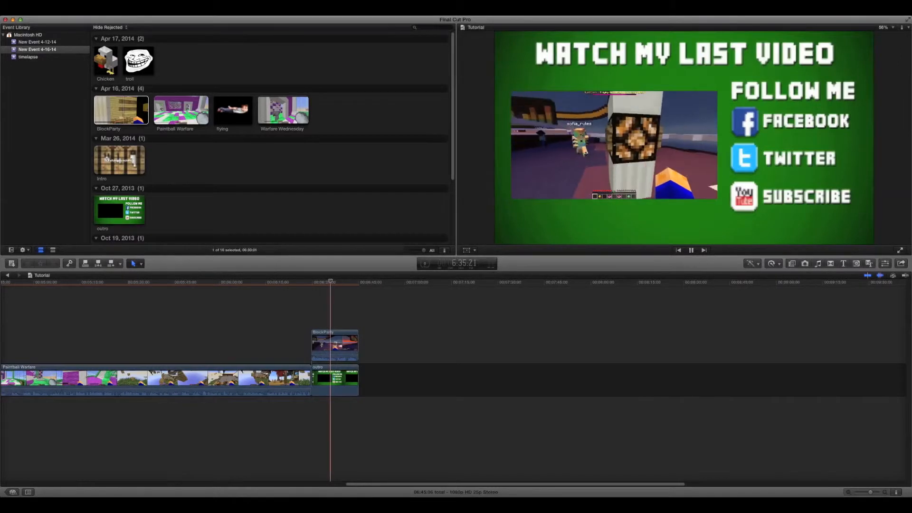
{"action": "key", "text": "space"}
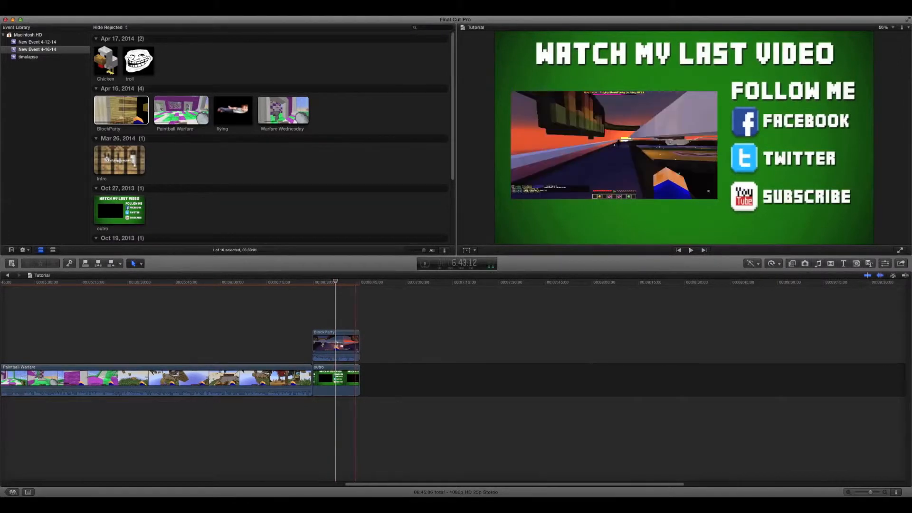
Mute the BlockParty clip above the outro by lowering its audio level to -96 dB.
{"action": "left_click_drag", "start_coordinate": [352, 355], "coordinate": [351, 360]}
{"action": "left_click", "coordinate": [457, 342]}
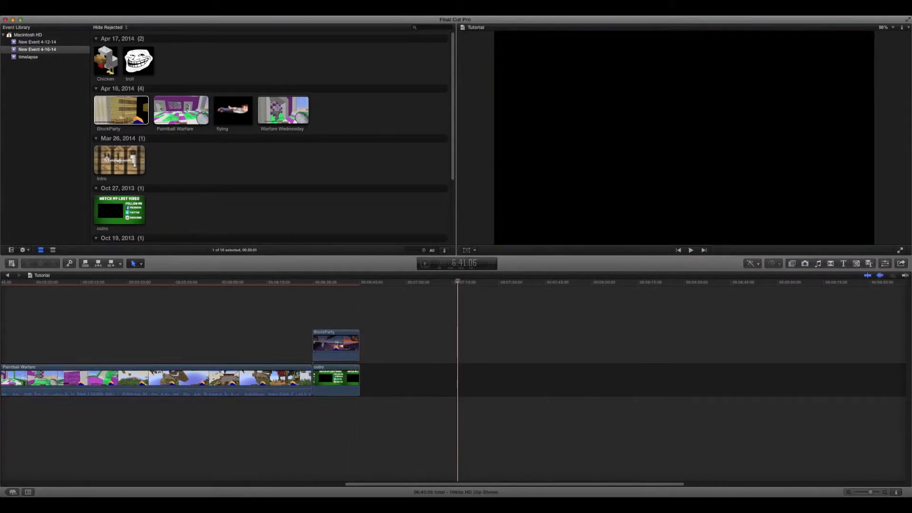
{"action": "left_click", "coordinate": [348, 342]}
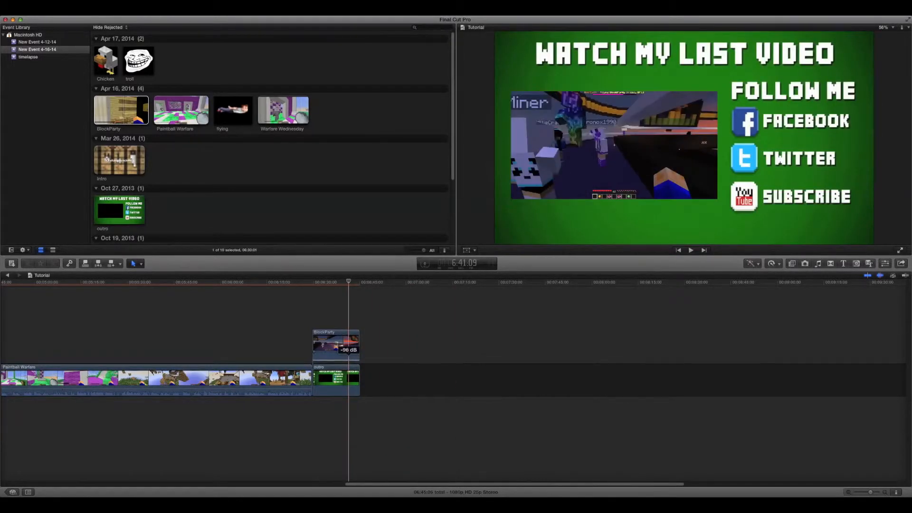
Review the clip arrangement along the timeline between the intro and the outro.
{"action": "left_click_drag", "start_coordinate": [349, 281], "coordinate": [317, 281]}
{"action": "scroll", "coordinate": [344, 342], "scroll_direction": "left", "scroll_amount": 1}
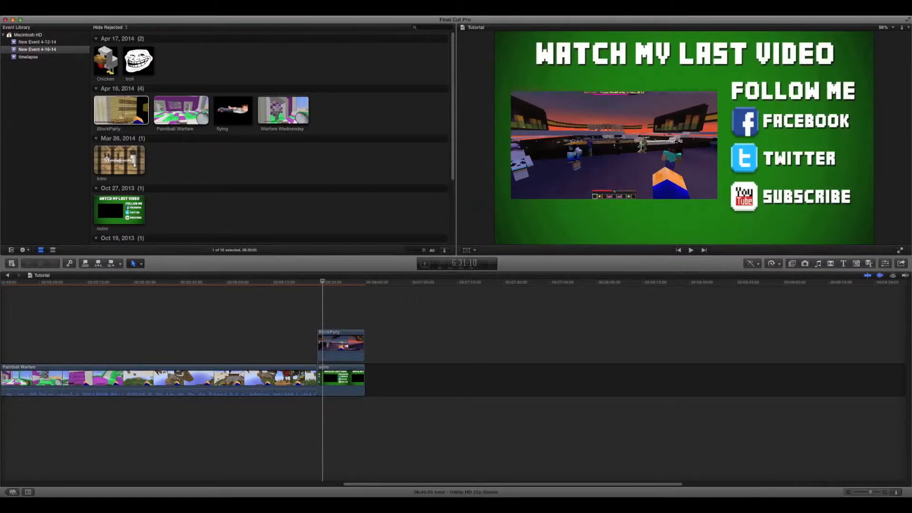
{"action": "scroll", "coordinate": [475, 380], "scroll_direction": "left", "scroll_amount": 5}
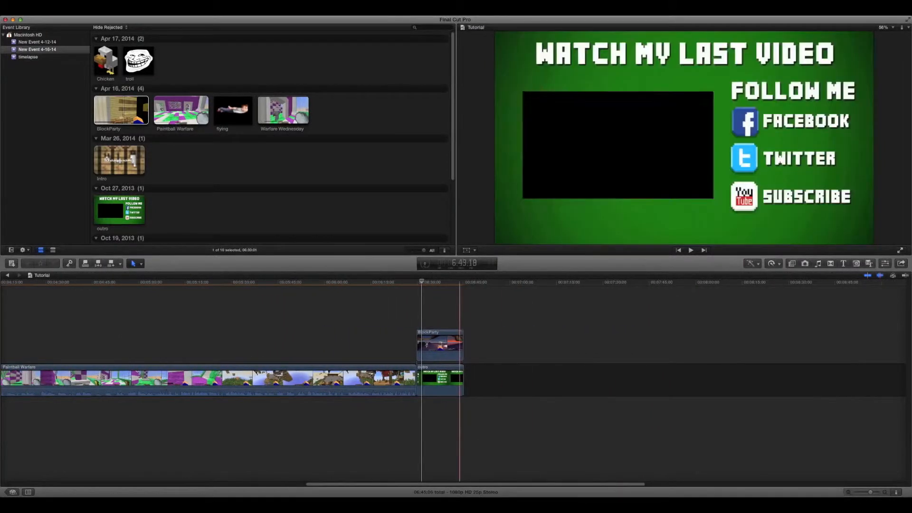
{"action": "scroll", "coordinate": [482, 380], "scroll_direction": "right", "scroll_amount": 2}
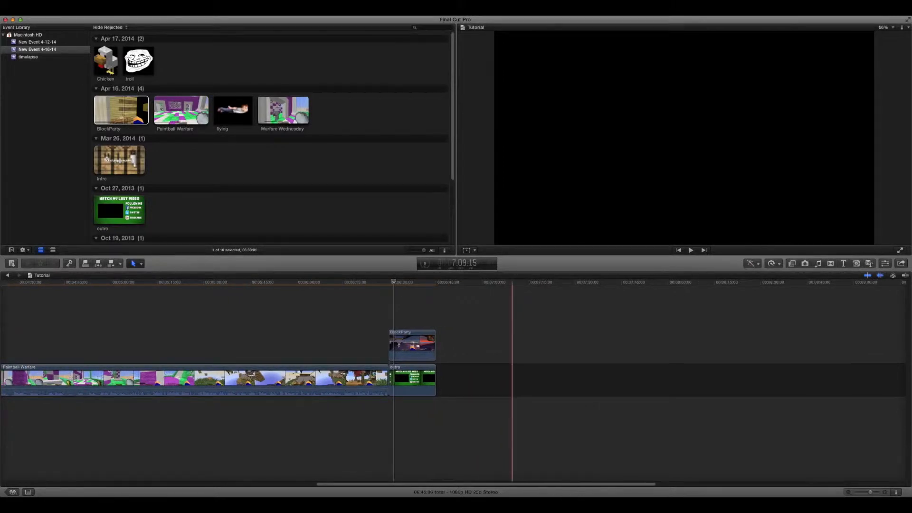
{"action": "scroll", "coordinate": [512, 379], "scroll_direction": "left", "scroll_amount": 15}
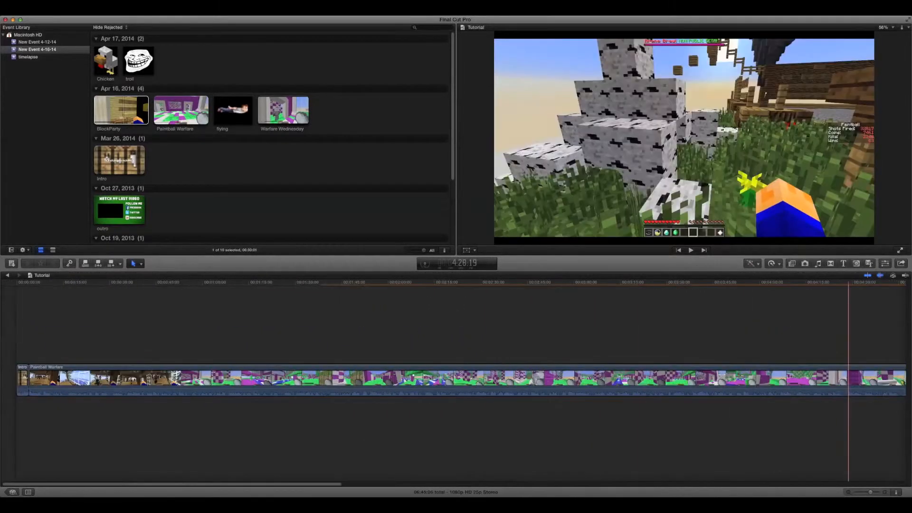
{"action": "scroll", "coordinate": [848, 380], "scroll_direction": "right", "scroll_amount": 20}
{"action": "scroll", "coordinate": [509, 380], "scroll_direction": "left", "scroll_amount": 20}
{"action": "scroll", "coordinate": [181, 380], "scroll_direction": "right", "scroll_amount": 6}
{"action": "scroll", "coordinate": [453, 380], "scroll_direction": "right", "scroll_amount": 20}
{"action": "scroll", "coordinate": [452, 380], "scroll_direction": "left", "scroll_amount": 6}
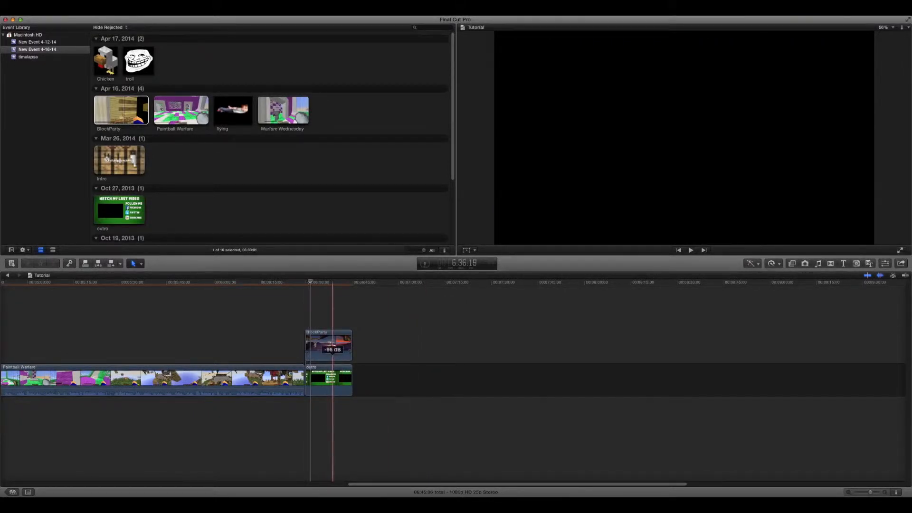
Connect the Cipher music track below the outro clip, starting around the outro's start.
{"action": "left_click", "coordinate": [326, 344]}
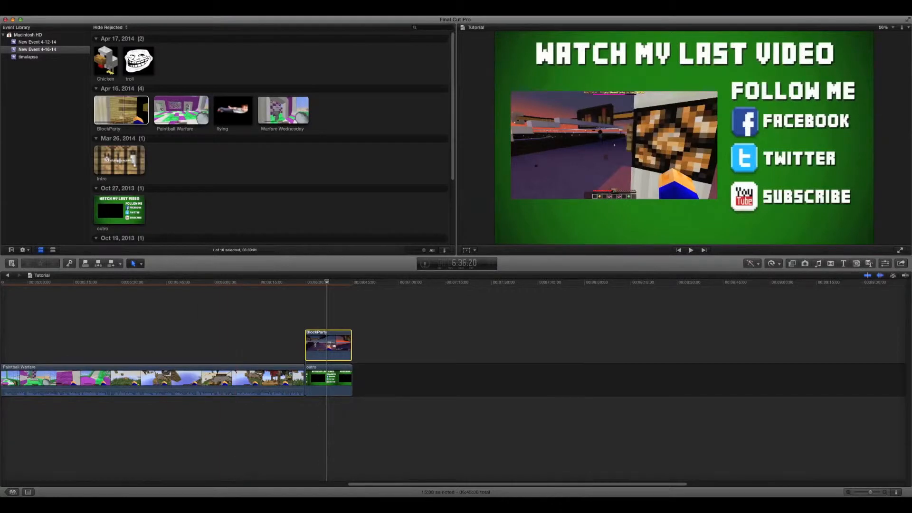
{"action": "scroll", "coordinate": [271, 138], "scroll_direction": "down", "scroll_amount": 4}
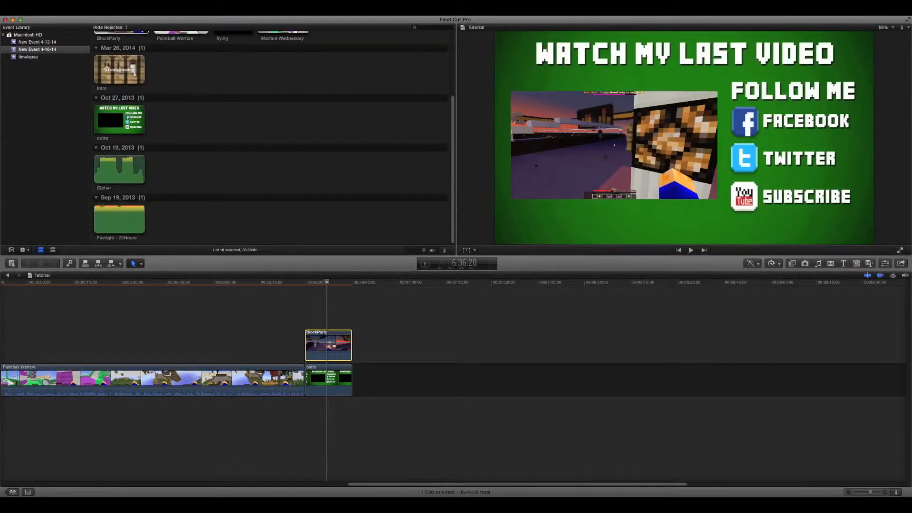
{"action": "left_click", "coordinate": [119, 169]}
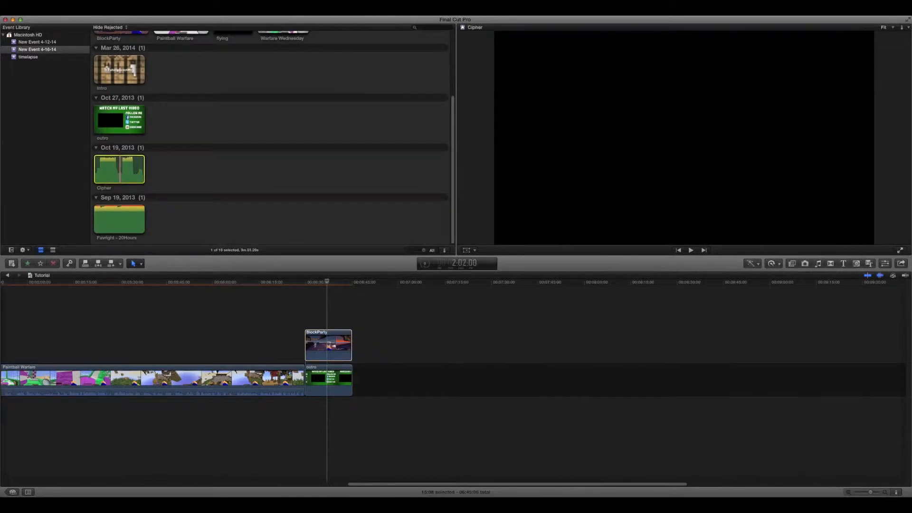
{"action": "mouse_move", "coordinate": [119, 169]}
{"action": "left_mouse_down"}
{"action": "mouse_move", "coordinate": [309, 413]}
{"action": "mouse_move", "coordinate": [304, 407]}
{"action": "left_mouse_up"}
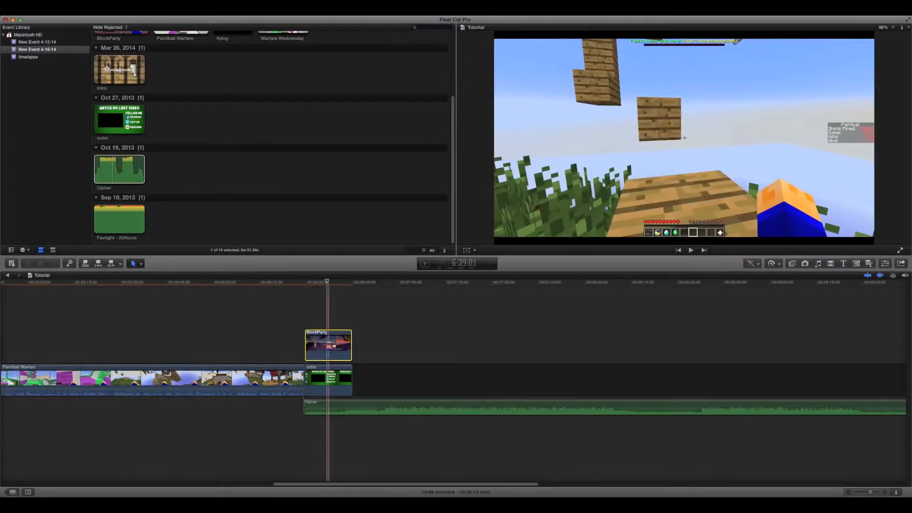
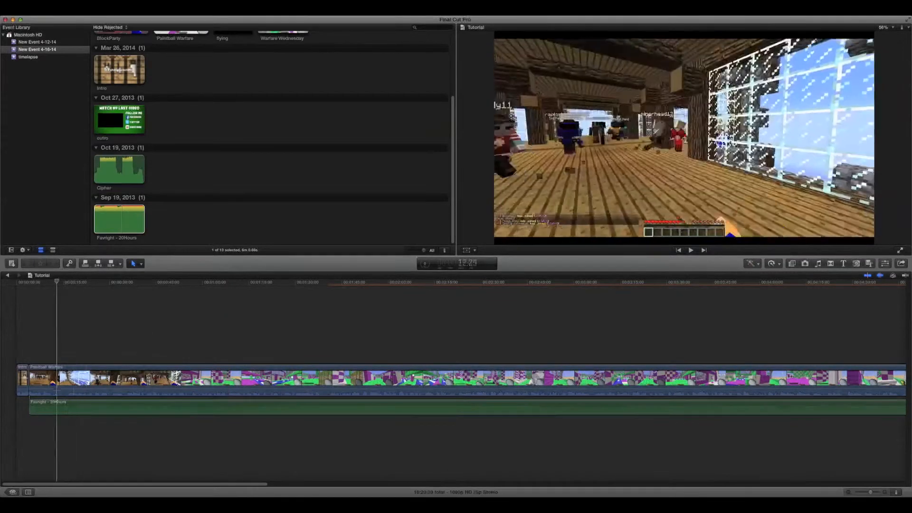
Play part of the opening Paintball Warfare footage with its music and look along the timeline to the outro.
{"action": "key", "text": "space"}
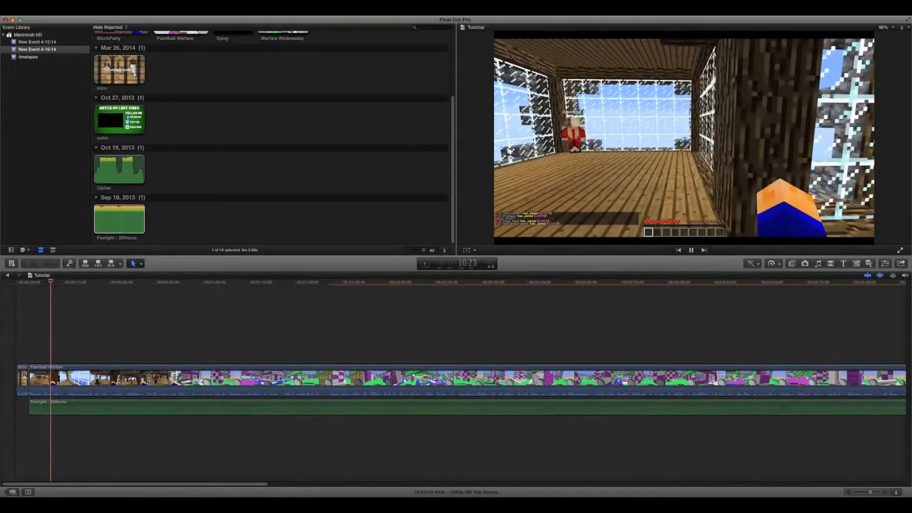
{"action": "key", "text": "space"}
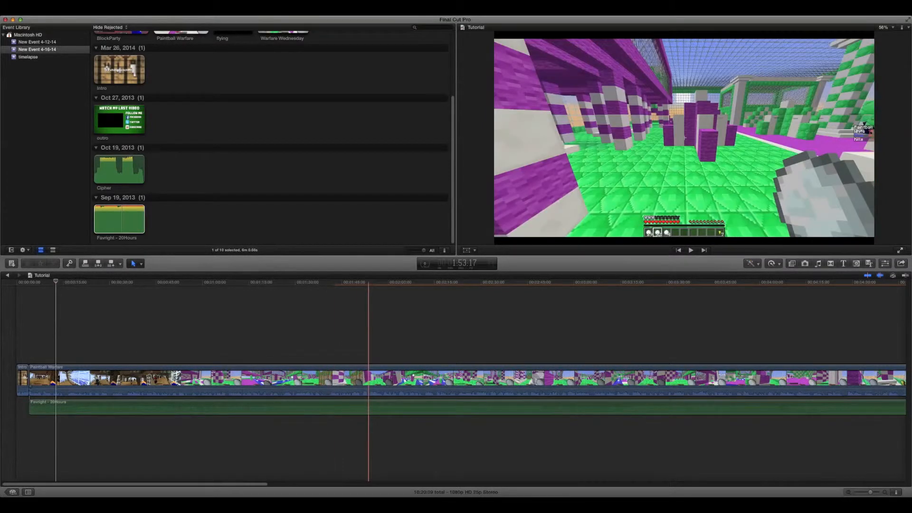
{"action": "scroll", "coordinate": [271, 138], "scroll_direction": "up", "scroll_amount": 5}
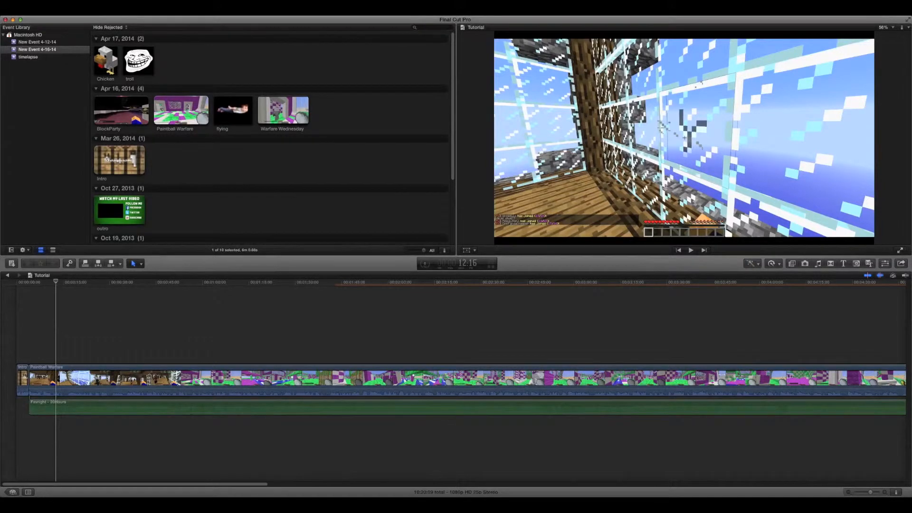
{"action": "scroll", "coordinate": [271, 137], "scroll_direction": "down", "scroll_amount": 4}
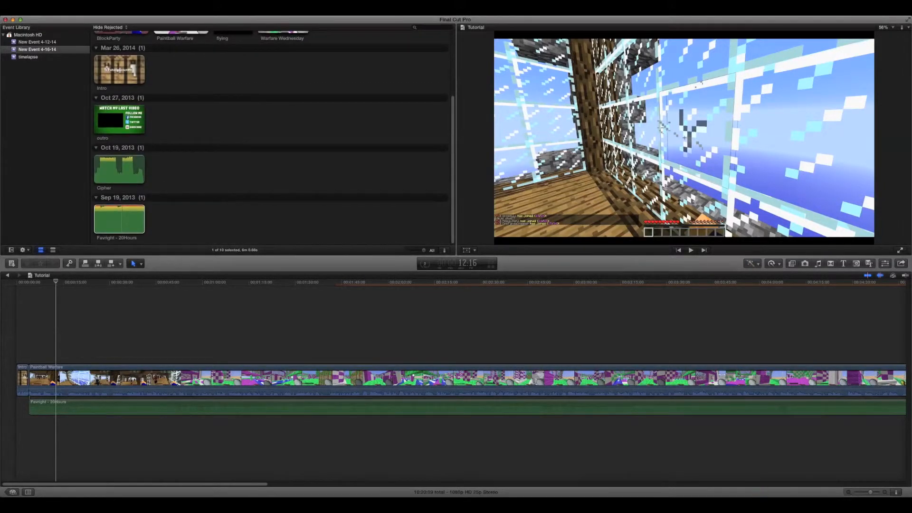
{"action": "scroll", "coordinate": [271, 137], "scroll_direction": "up", "scroll_amount": 4}
{"action": "scroll", "coordinate": [652, 379], "scroll_direction": "right", "scroll_amount": 10}
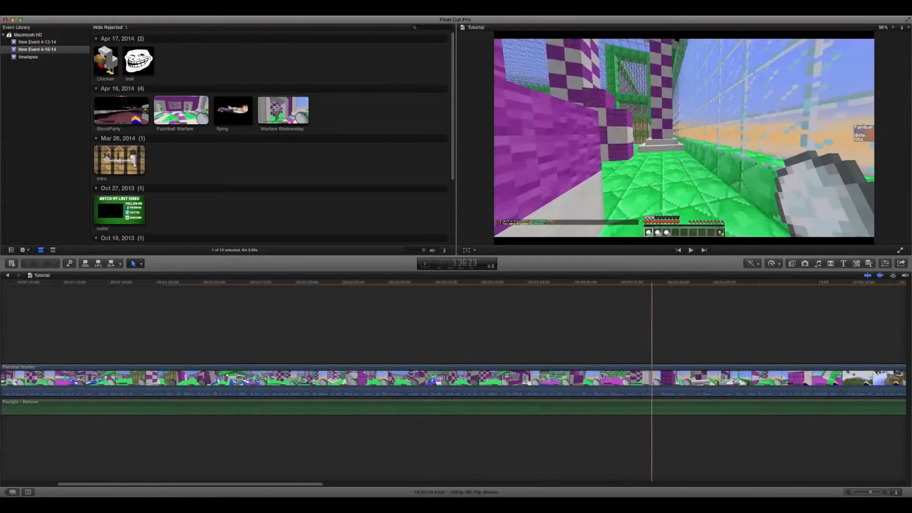
{"action": "scroll", "coordinate": [641, 380], "scroll_direction": "right", "scroll_amount": 8}
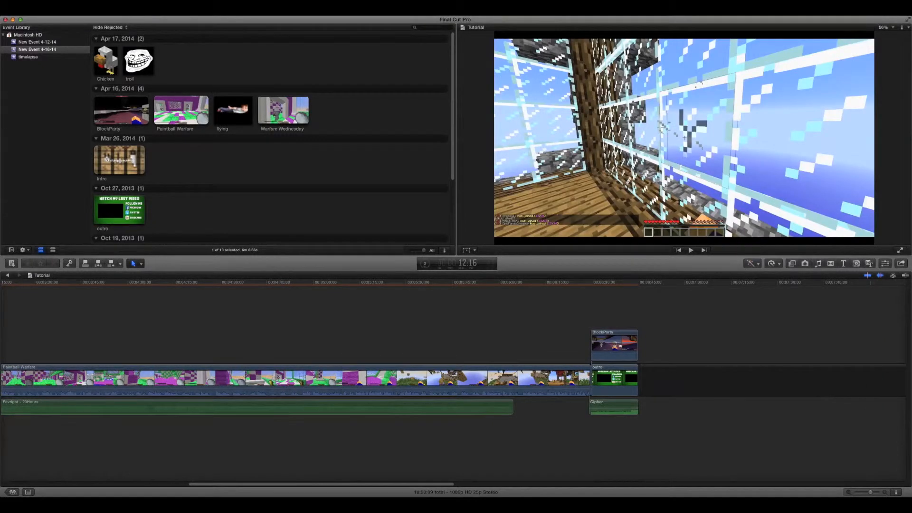
Find the Blur title among all titles and connect it above the Paintball Warfare clip.
{"action": "left_click", "coordinate": [843, 263]}
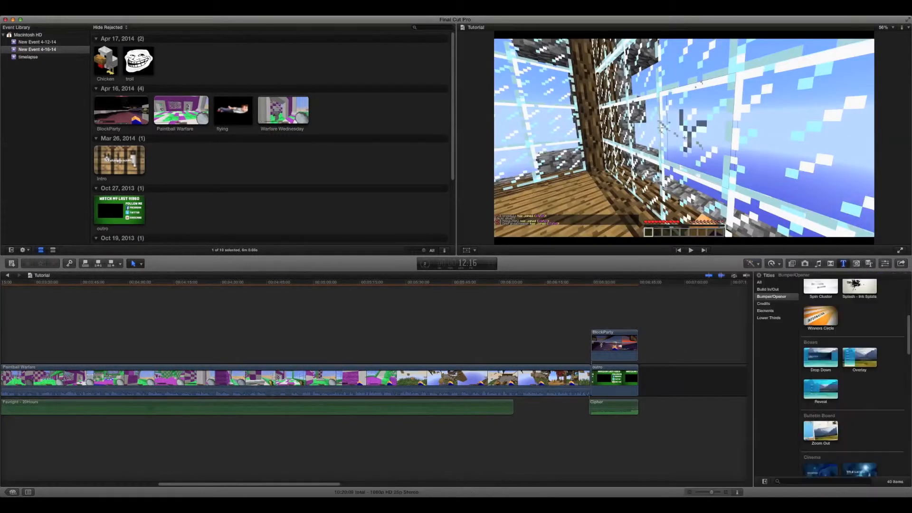
{"action": "left_click", "coordinate": [759, 282]}
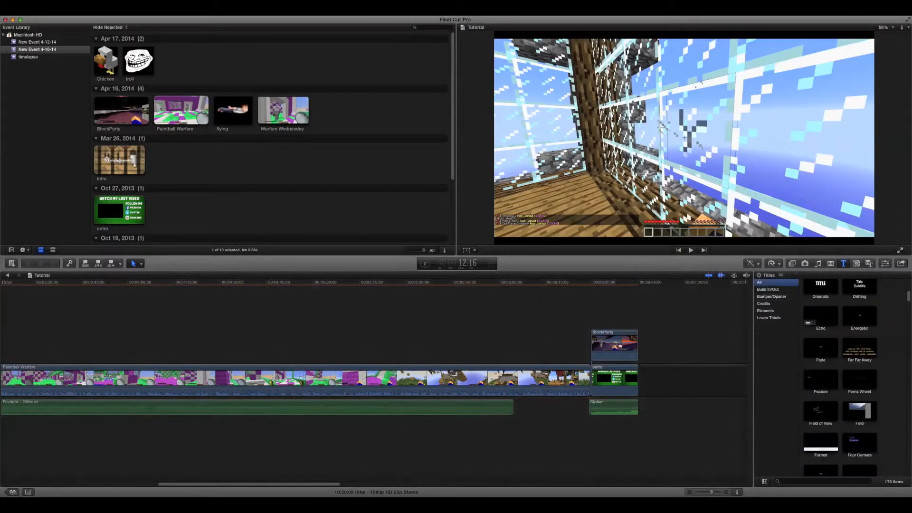
{"action": "scroll", "coordinate": [839, 380], "scroll_direction": "up", "scroll_amount": 5}
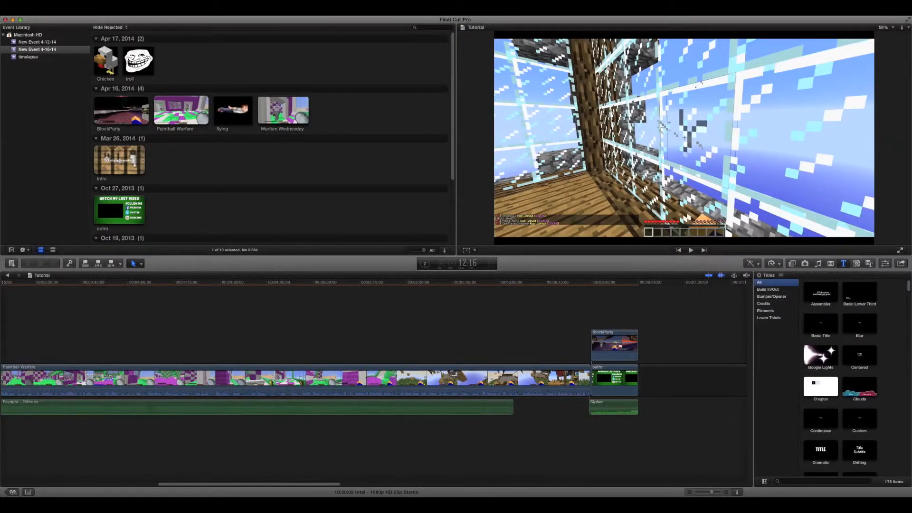
{"action": "left_click", "coordinate": [859, 323]}
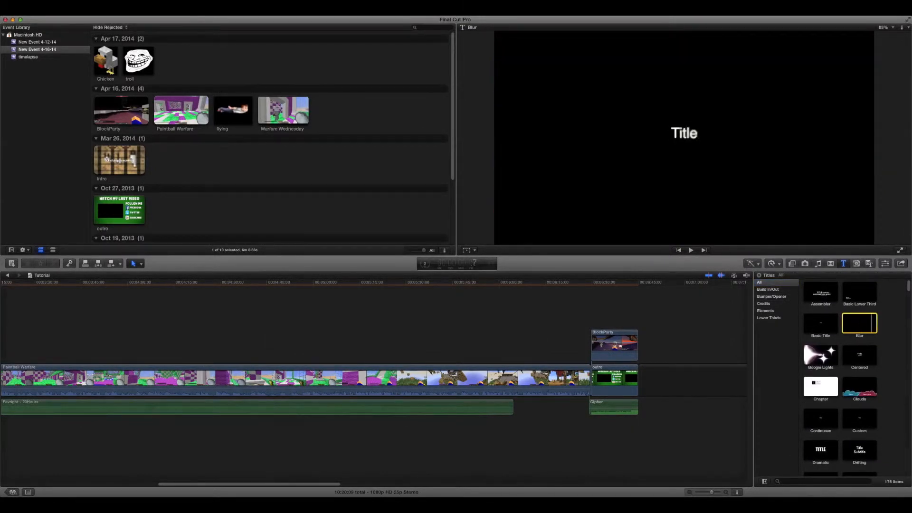
{"action": "mouse_move", "coordinate": [857, 324]}
{"action": "left_mouse_down"}
{"action": "mouse_move", "coordinate": [610, 346]}
{"action": "mouse_move", "coordinate": [297, 352]}
{"action": "left_mouse_up"}
Play the footage around 5:07 to find the title's spot and move the Blur title to start at about 5:10.
{"action": "scroll", "coordinate": [322, 353], "scroll_direction": "left", "scroll_amount": 5}
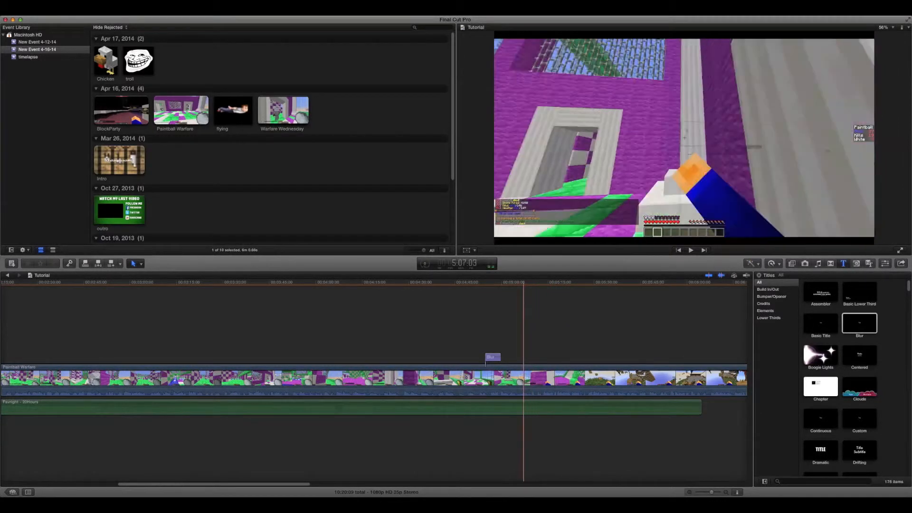
{"action": "key", "text": "space"}
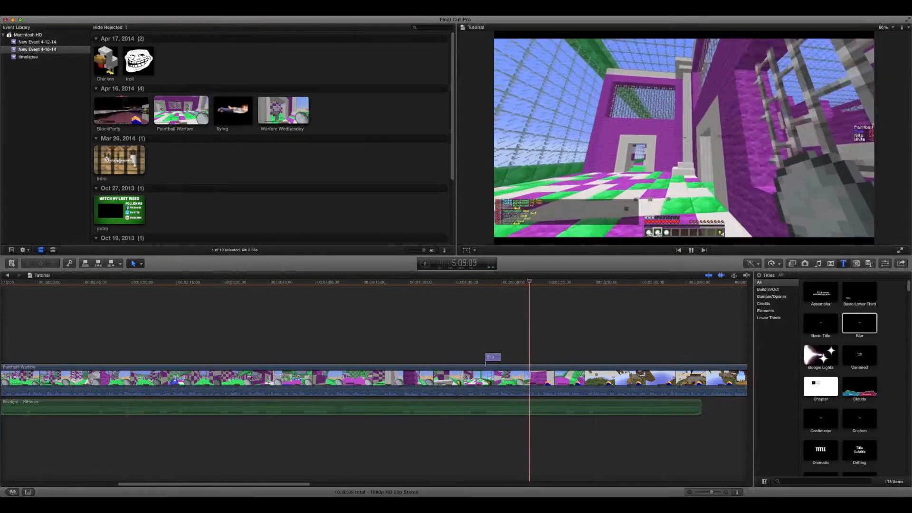
{"action": "key", "text": "space"}
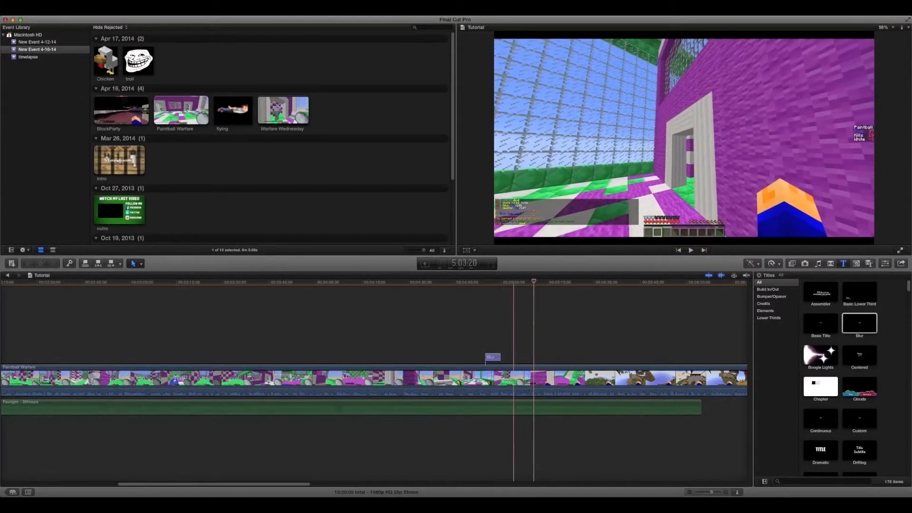
{"action": "left_click_drag", "start_coordinate": [493, 357], "coordinate": [540, 357]}
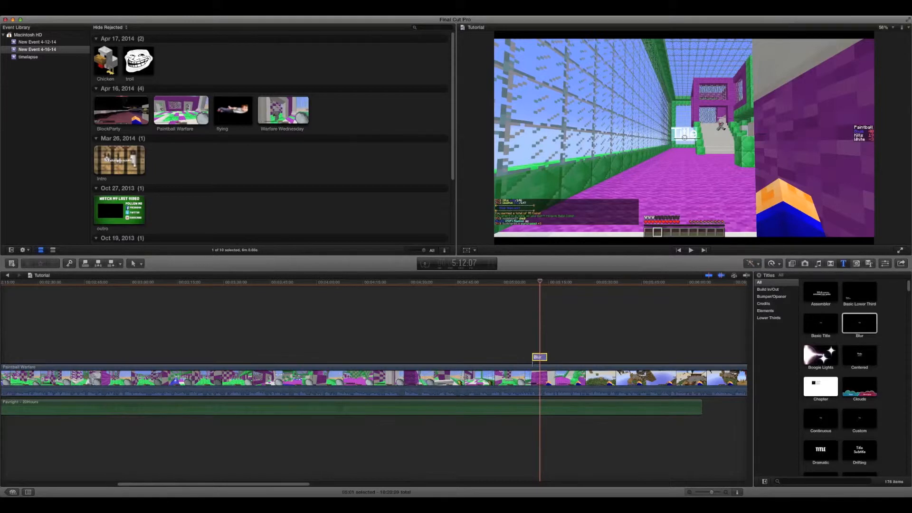
Replace the Blur title's placeholder text with "Thats A shame".
{"action": "key", "text": "h"}
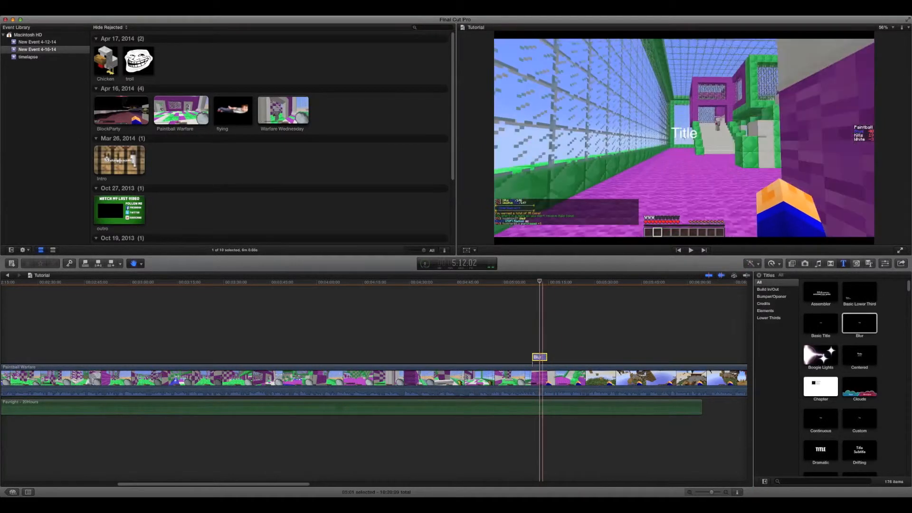
{"action": "double_click", "coordinate": [684, 133]}
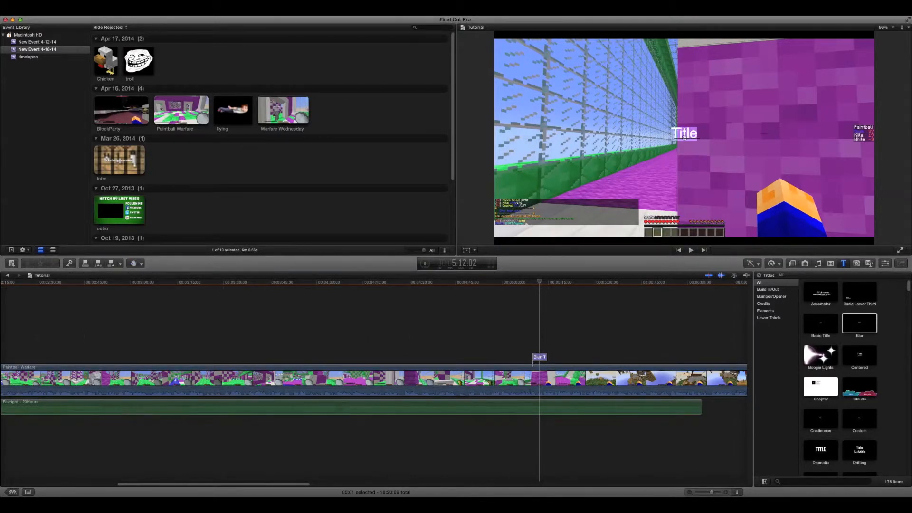
{"action": "key", "text": "BackSpace"}
{"action": "type", "text": "Thats a"}
{"action": "key", "text": "BackSpace"}
{"action": "type", "text": "A shame"}
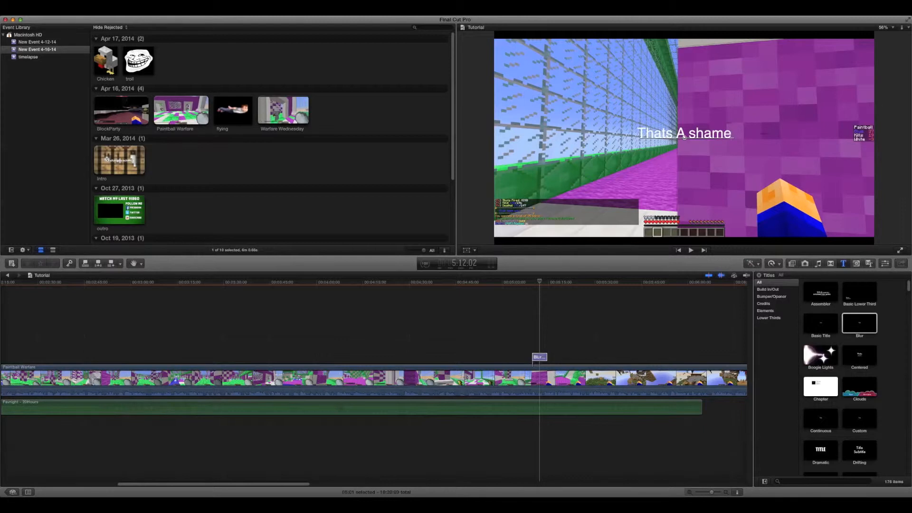
Change the title's font to Jersey M54 and enlarge its size to about 194.
{"action": "key", "text": "super+4"}
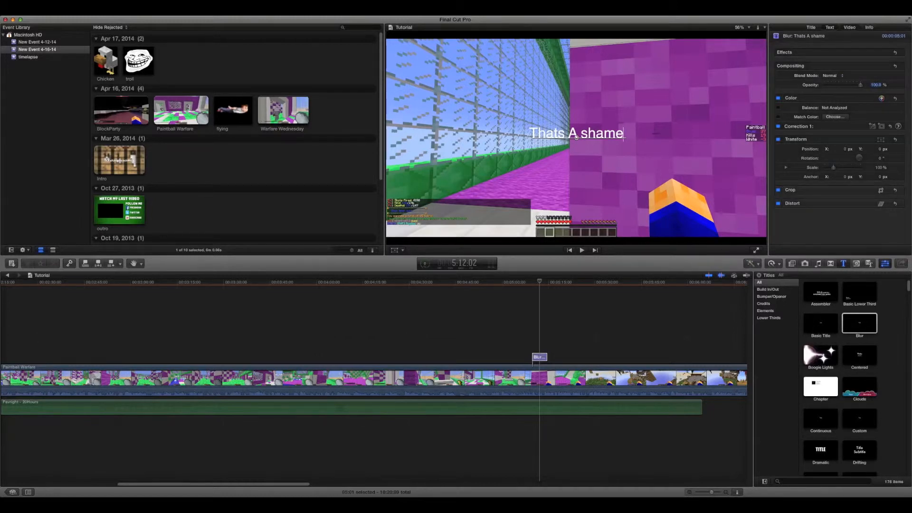
{"action": "left_click", "coordinate": [829, 28]}
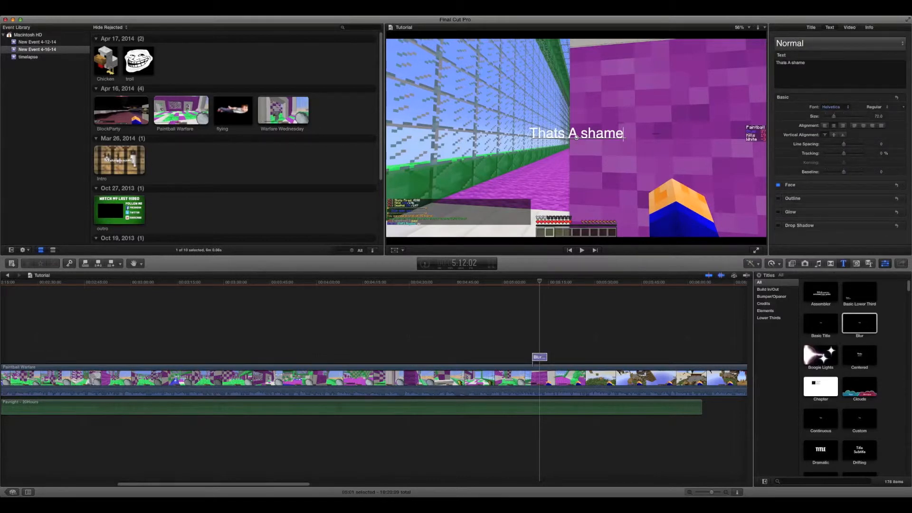
{"action": "left_click", "coordinate": [831, 107]}
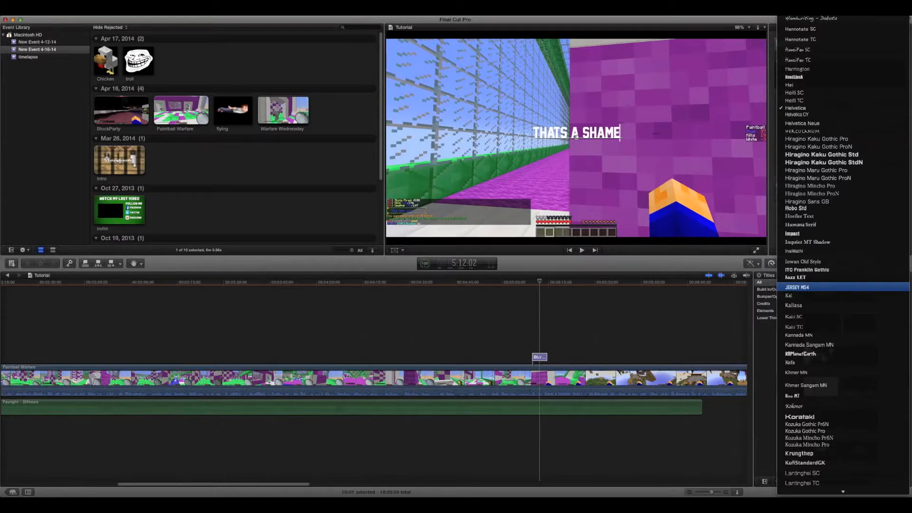
{"action": "left_click", "coordinate": [802, 287]}
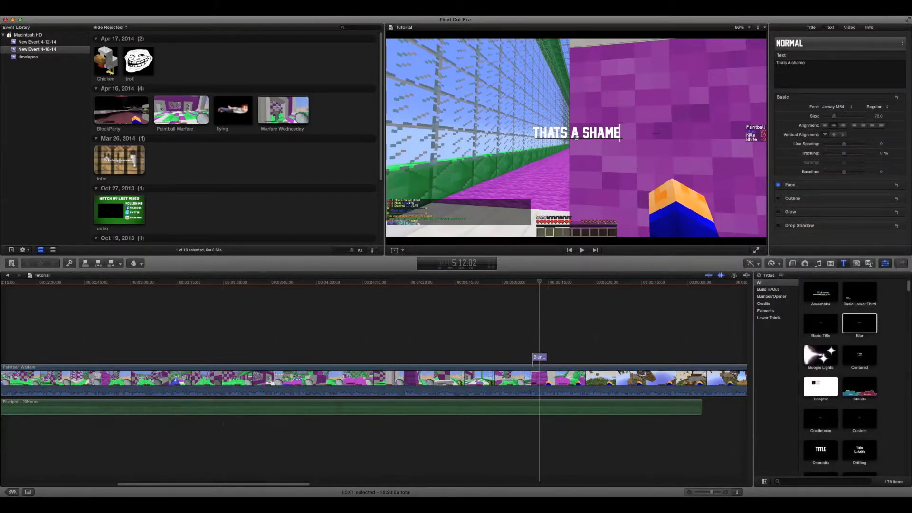
{"action": "left_click_drag", "start_coordinate": [850, 116], "coordinate": [850, 116]}
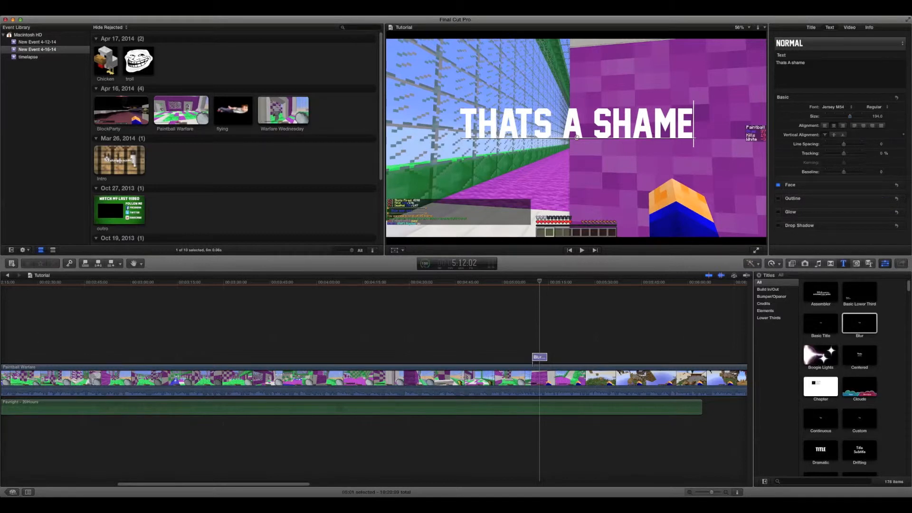
Set the face color of the title text to bright yellow.
{"action": "left_click", "coordinate": [884, 185]}
{"action": "left_click", "coordinate": [837, 204]}
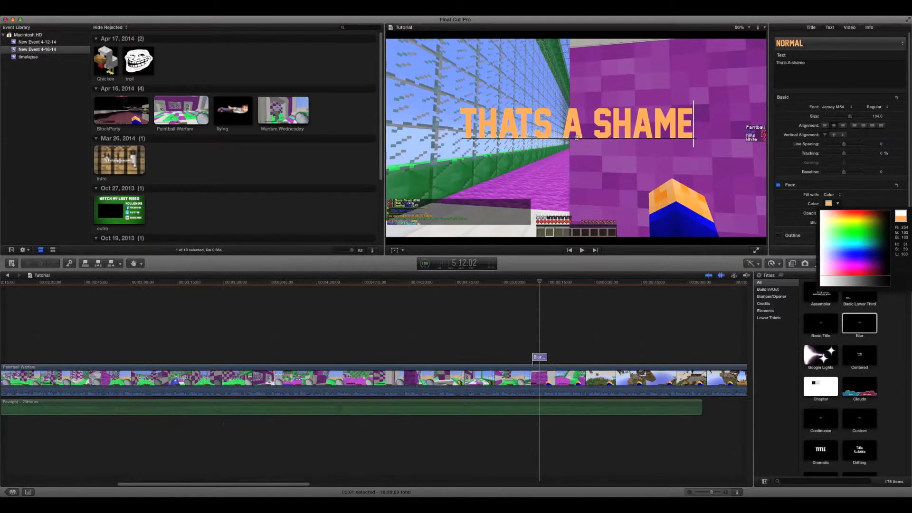
{"action": "left_click", "coordinate": [855, 222]}
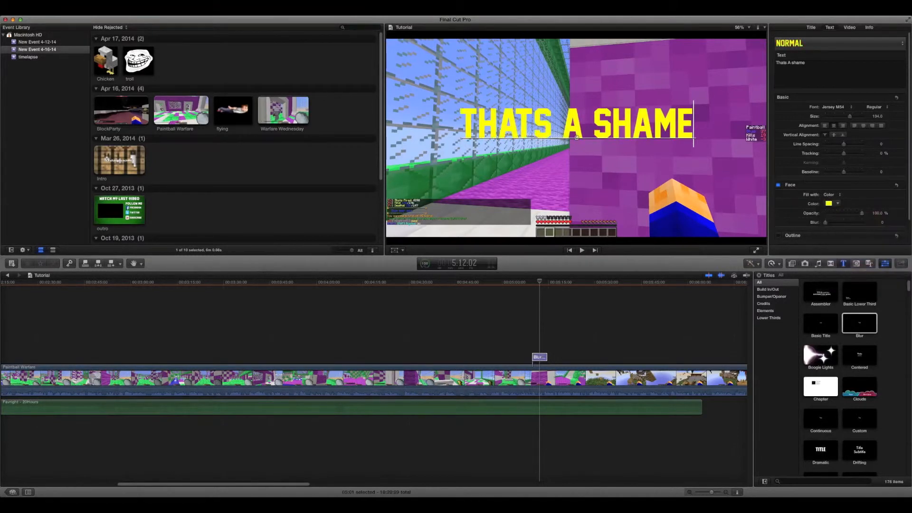
Move the title text straight up to the upper edge of the video picture.
{"action": "left_click", "coordinate": [593, 124]}
{"action": "left_click_drag", "start_coordinate": [576, 137], "coordinate": [577, 79]}
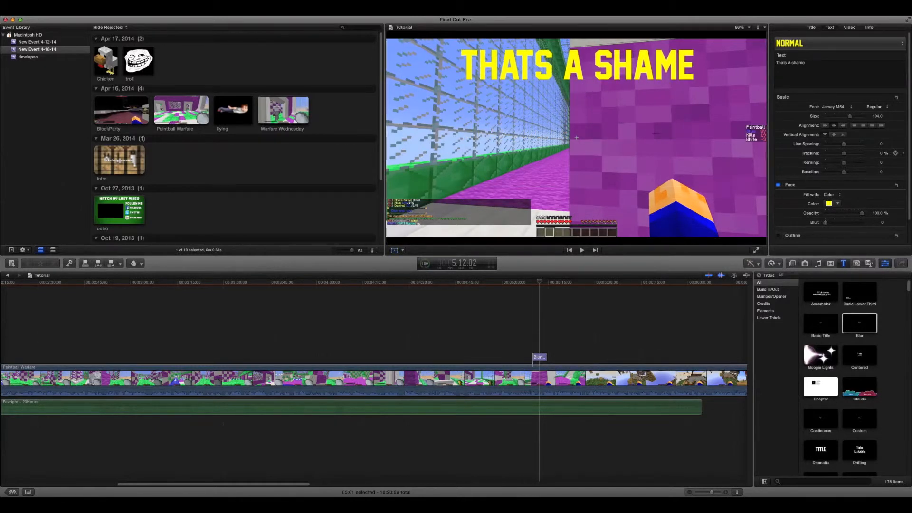
{"action": "left_click", "coordinate": [694, 66]}
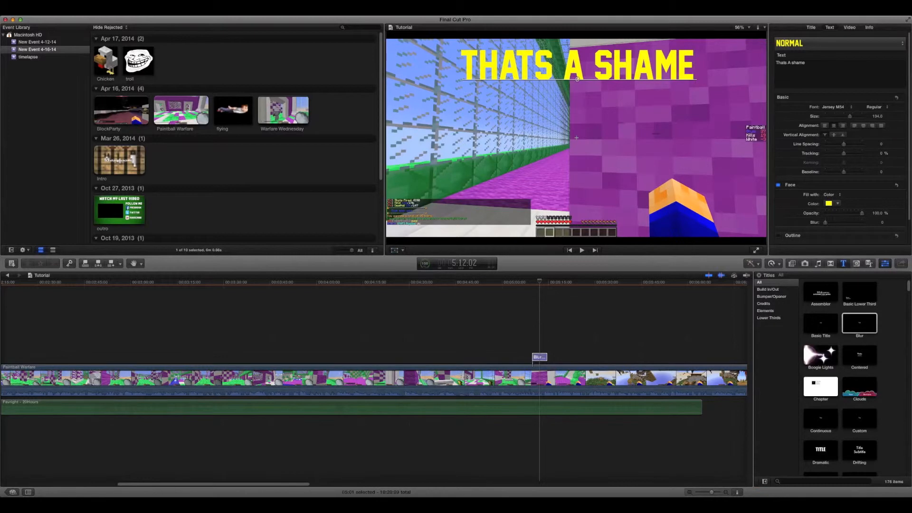
Enable a drop shadow on the title text and raise its opacity to 100%.
{"action": "scroll", "coordinate": [883, 209], "scroll_direction": "down", "scroll_amount": 3}
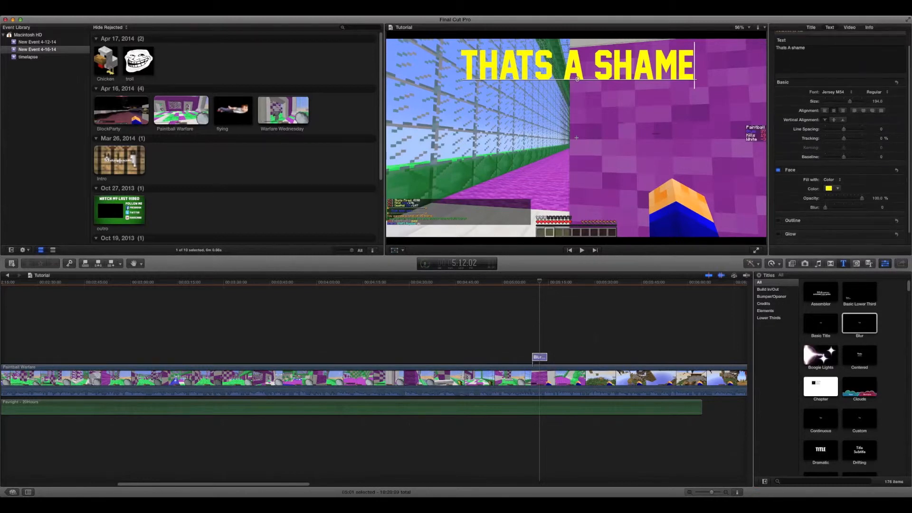
{"action": "scroll", "coordinate": [883, 193], "scroll_direction": "down", "scroll_amount": 2}
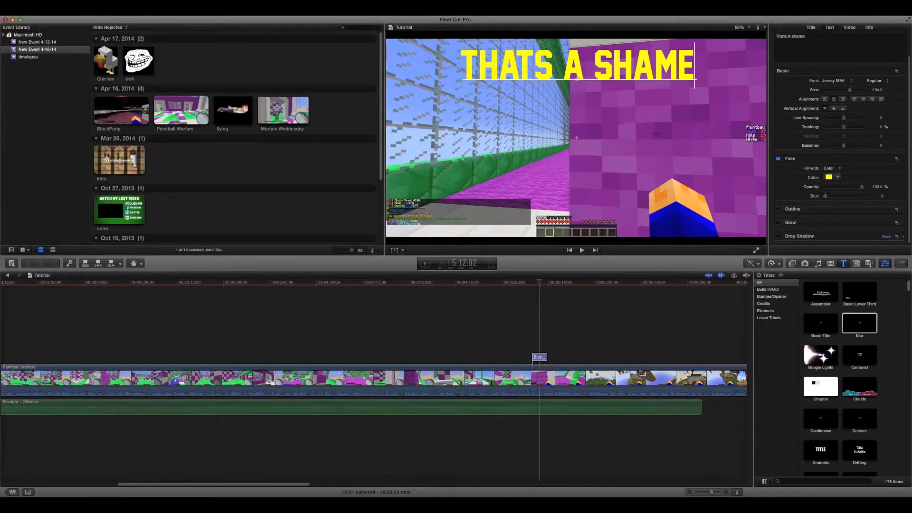
{"action": "scroll", "coordinate": [838, 137], "scroll_direction": "down", "scroll_amount": 5}
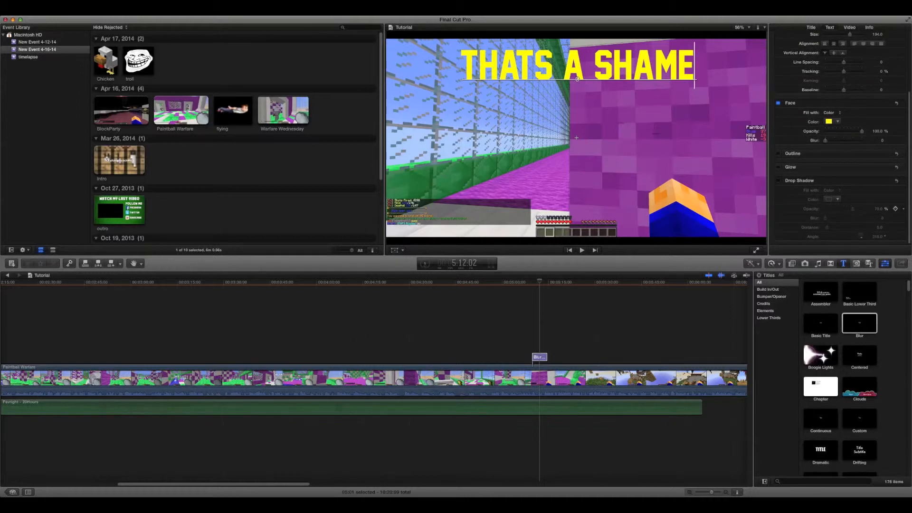
{"action": "left_click", "coordinate": [777, 180]}
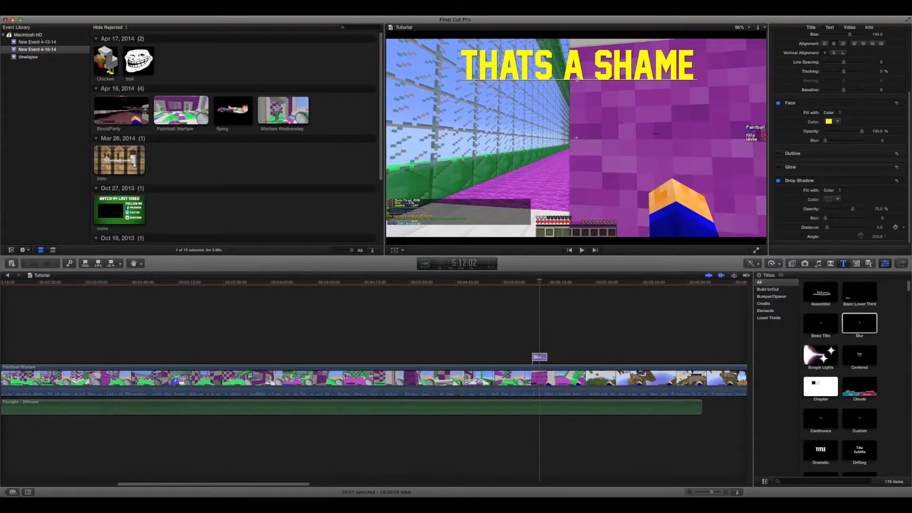
{"action": "left_click_drag", "start_coordinate": [853, 209], "coordinate": [861, 209]}
Set the title's drop shadow to distance 13, blur about 1.21 and a dark blue color.
{"action": "left_click_drag", "start_coordinate": [827, 228], "coordinate": [828, 228]}
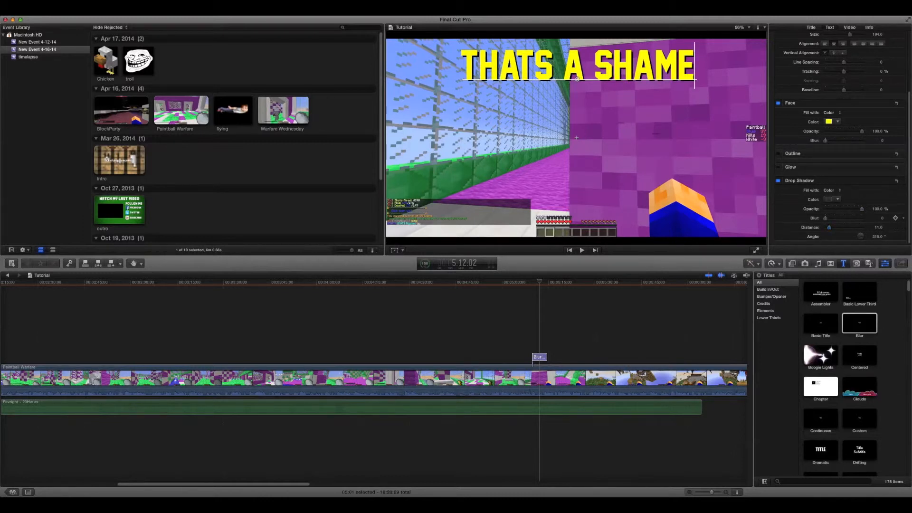
{"action": "left_click_drag", "start_coordinate": [825, 218], "coordinate": [831, 227]}
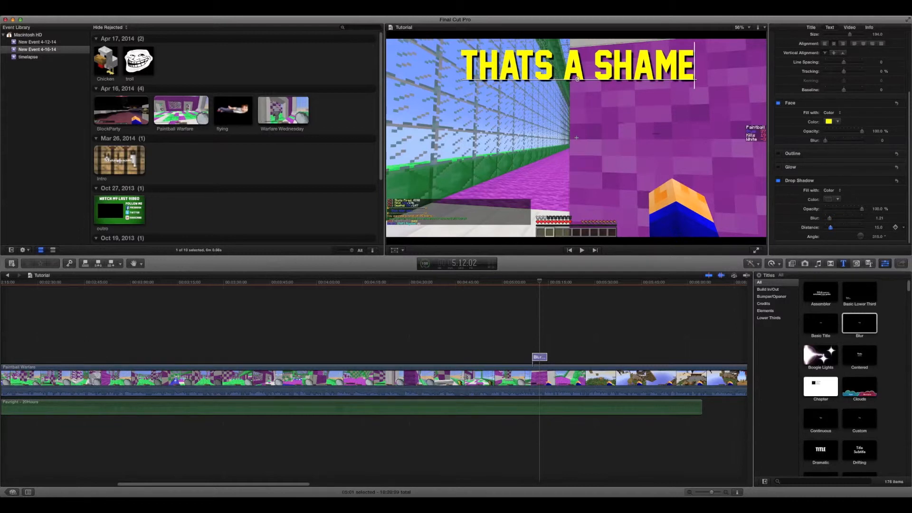
{"action": "mouse_move", "coordinate": [830, 227]}
{"action": "left_mouse_down"}
{"action": "mouse_move", "coordinate": [854, 227]}
{"action": "mouse_move", "coordinate": [829, 227]}
{"action": "left_mouse_up"}
{"action": "scroll", "coordinate": [836, 180], "scroll_direction": "down", "scroll_amount": 2}
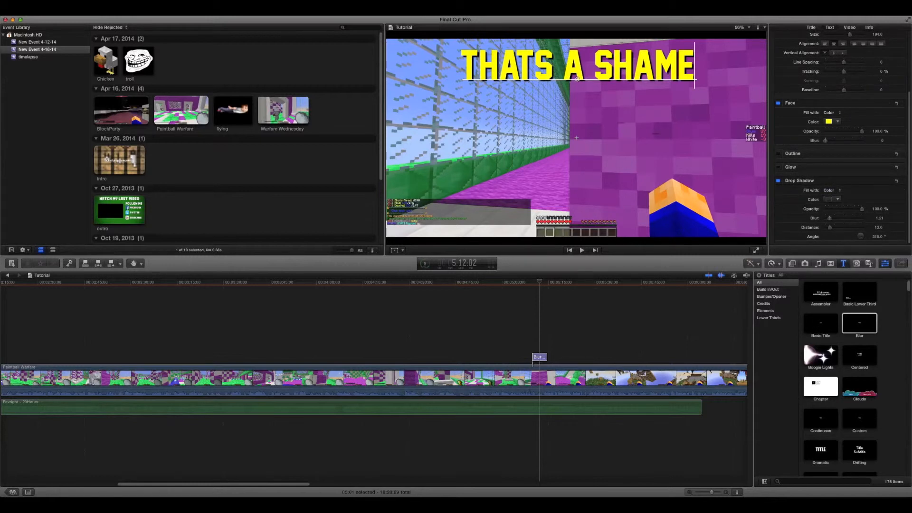
{"action": "left_click", "coordinate": [837, 199]}
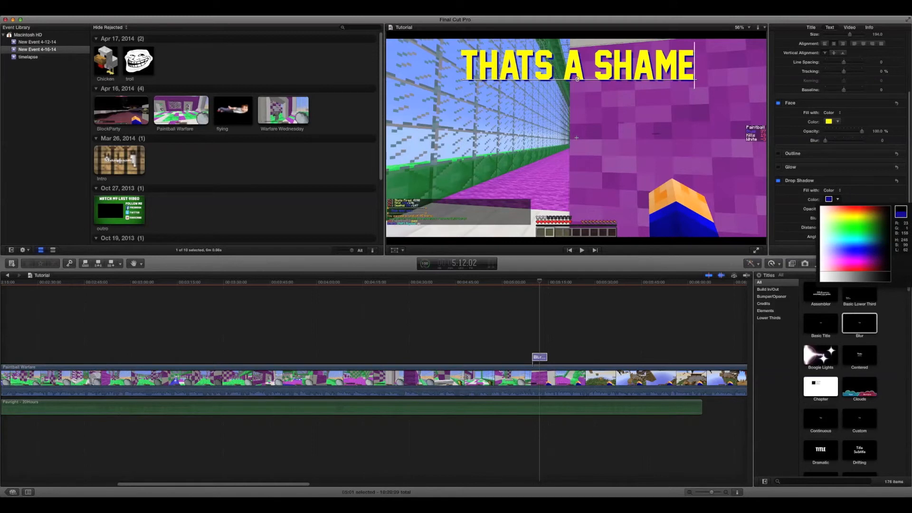
{"action": "left_click", "coordinate": [873, 250]}
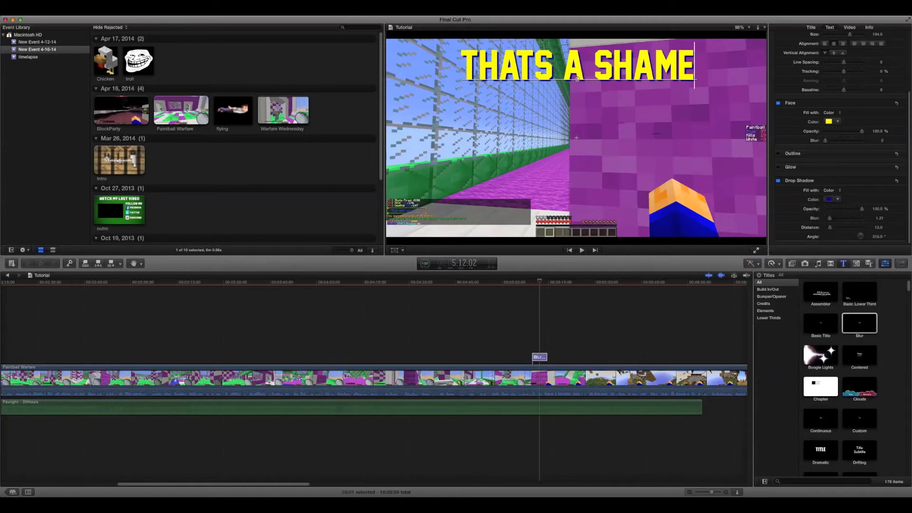
Play back the timeline from just before the title clip through its end to review the styled text.
{"action": "left_click_drag", "start_coordinate": [539, 281], "coordinate": [529, 282]}
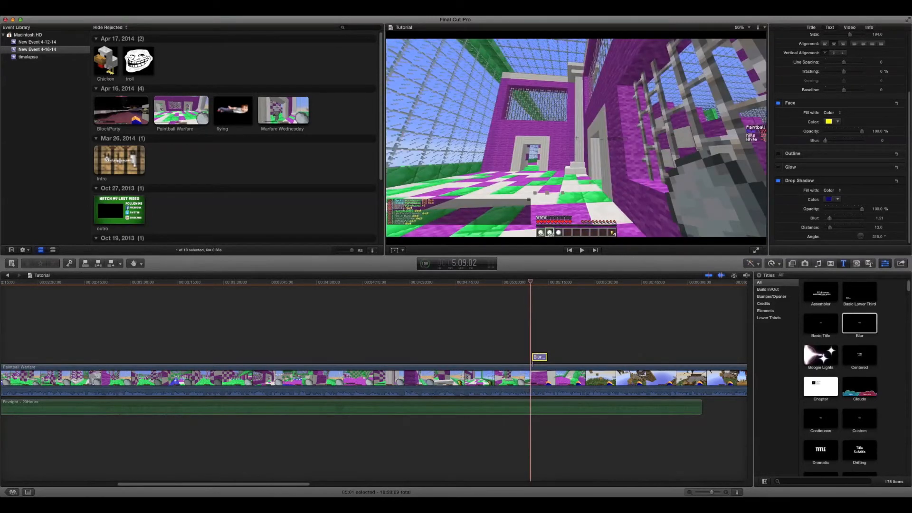
{"action": "key", "text": "space"}
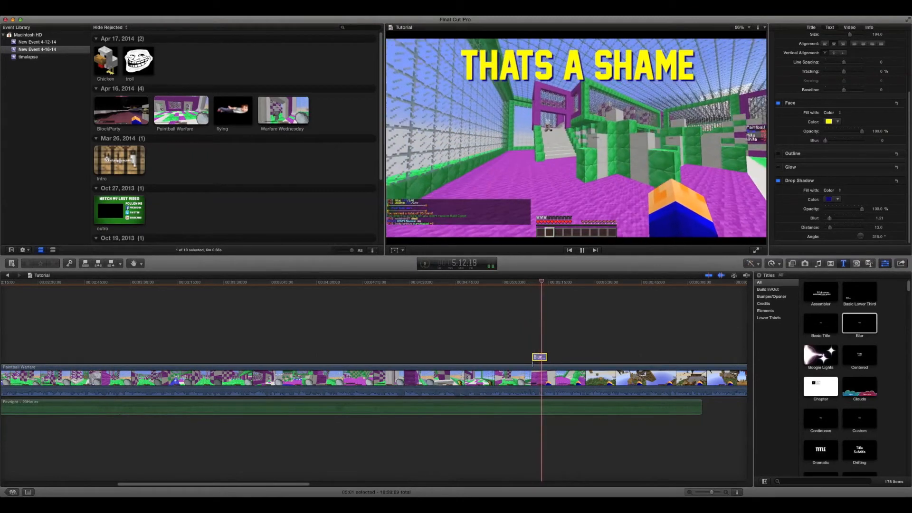
{"action": "key", "text": "space"}
{"action": "scroll", "coordinate": [374, 380], "scroll_direction": "right", "scroll_amount": 10}
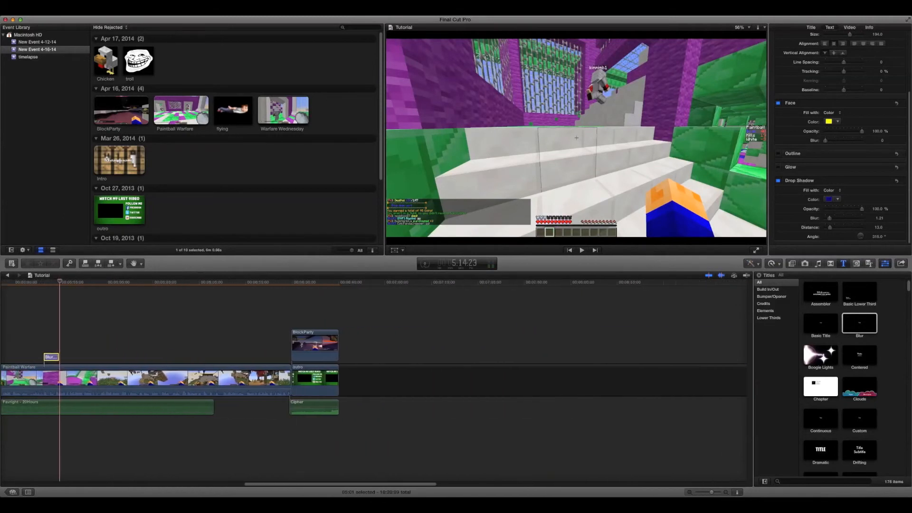
{"action": "scroll", "coordinate": [373, 380], "scroll_direction": "left", "scroll_amount": 15}
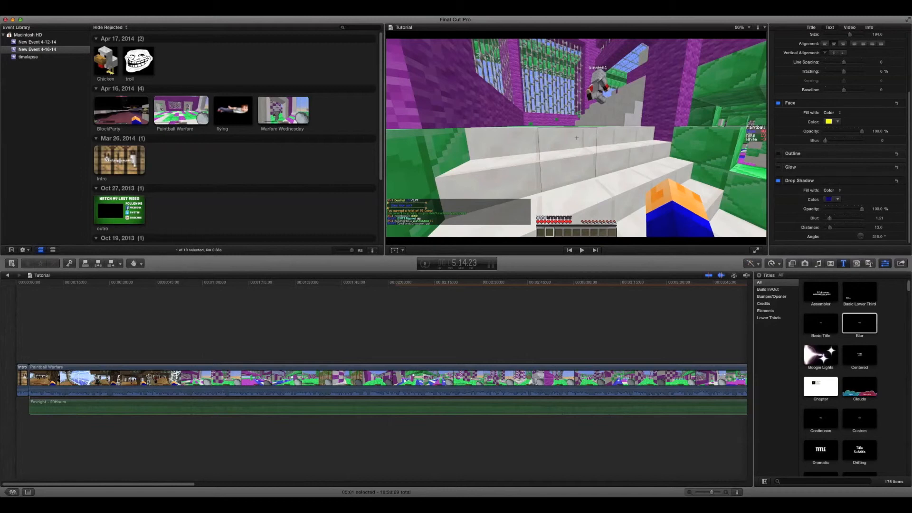
{"action": "scroll", "coordinate": [374, 380], "scroll_direction": "right", "scroll_amount": 5}
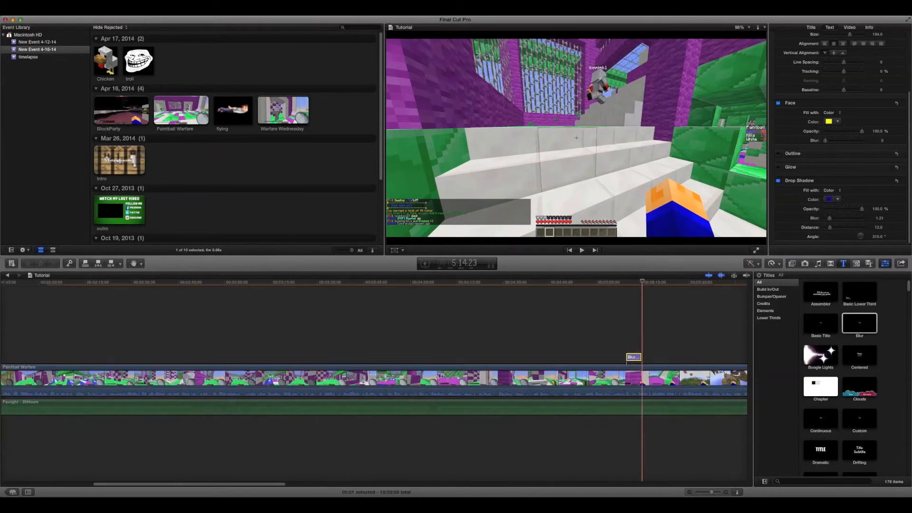
{"action": "scroll", "coordinate": [374, 380], "scroll_direction": "left", "scroll_amount": 1}
{"action": "scroll", "coordinate": [374, 380], "scroll_direction": "left", "scroll_amount": 1}
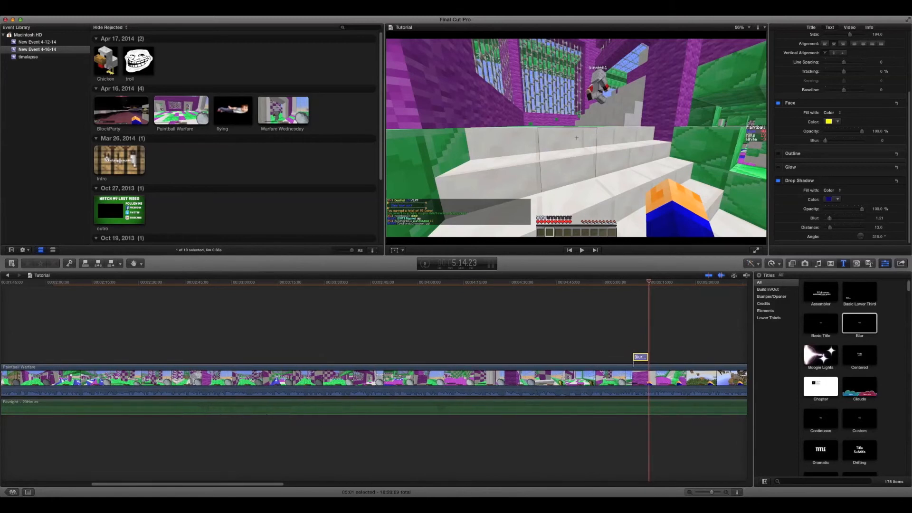
{"action": "scroll", "coordinate": [374, 379], "scroll_direction": "right", "scroll_amount": 1}
{"action": "scroll", "coordinate": [374, 380], "scroll_direction": "left", "scroll_amount": 1}
{"action": "scroll", "coordinate": [374, 380], "scroll_direction": "right", "scroll_amount": 15}
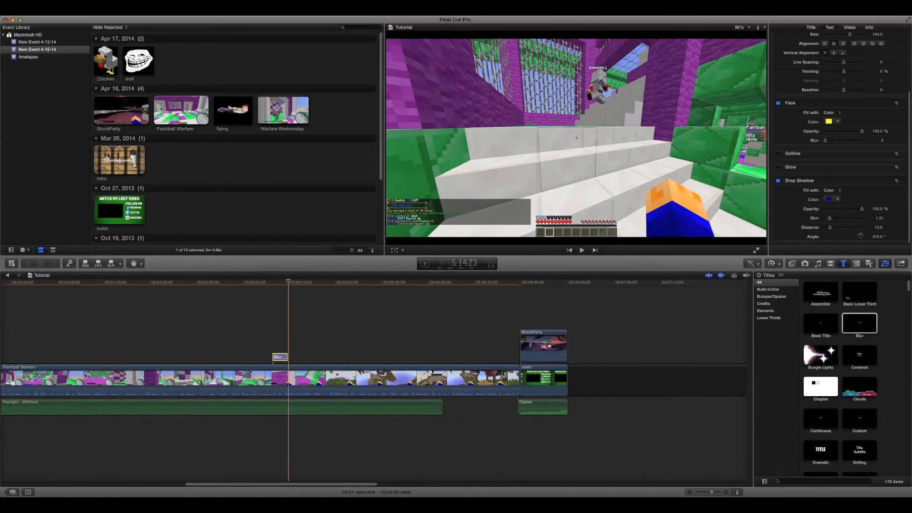
{"action": "scroll", "coordinate": [374, 380], "scroll_direction": "left", "scroll_amount": 8}
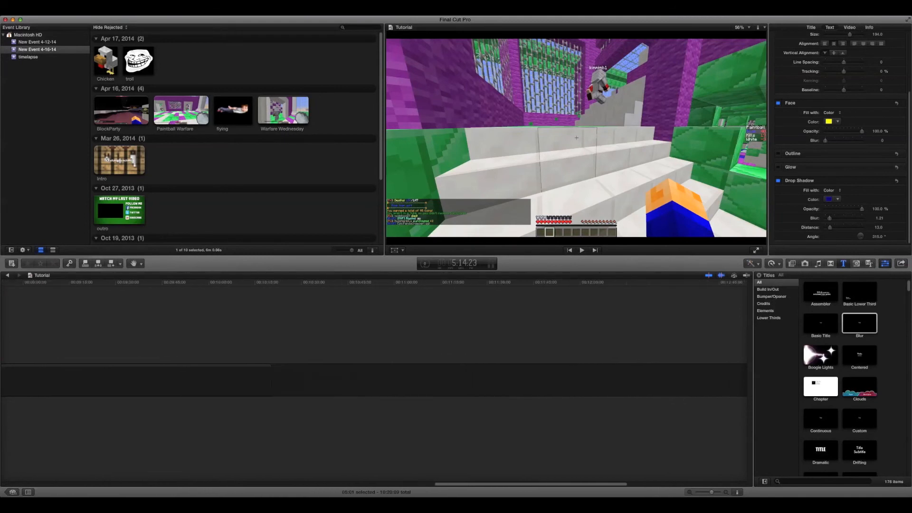
{"action": "left_click", "coordinate": [499, 380]}
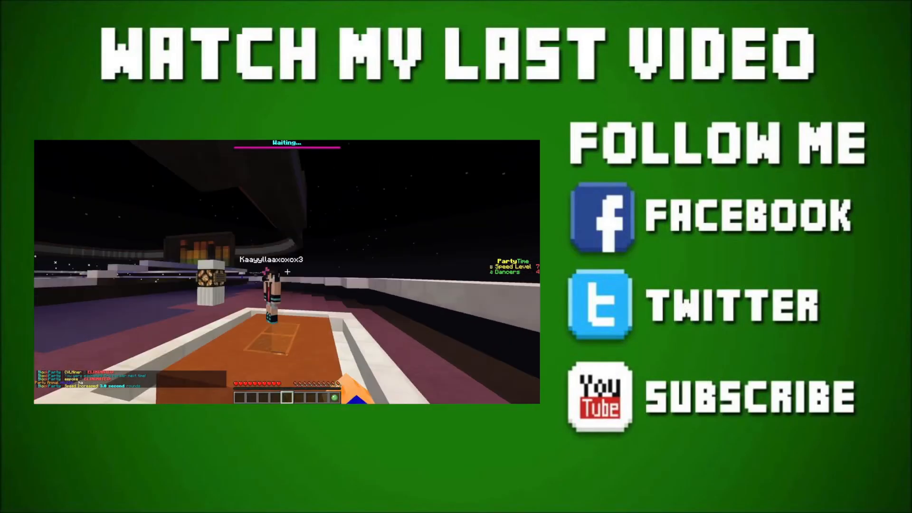